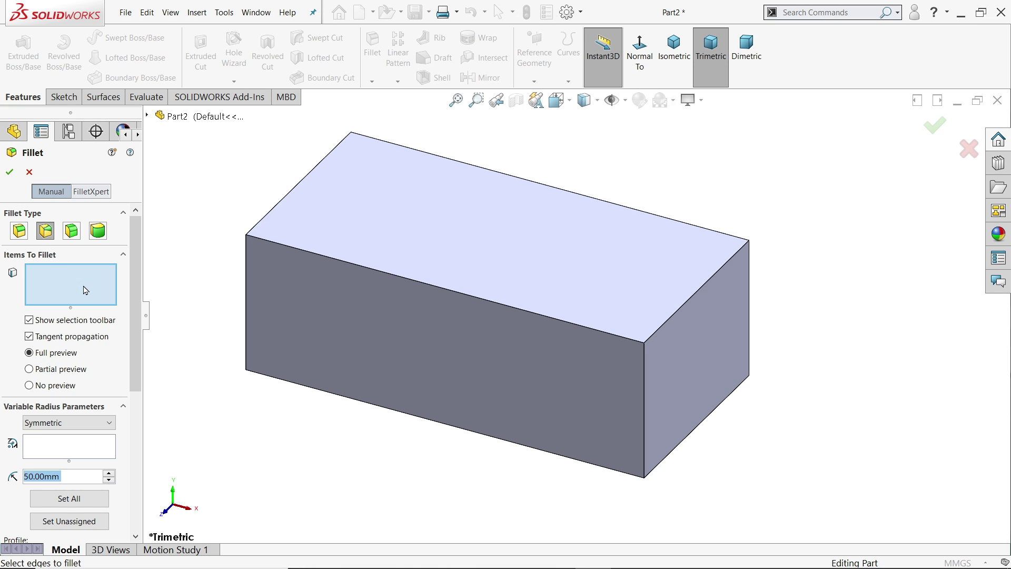
Select the block's long front top edge as the item for the variable-radius fillet
{"action": "left_click", "coordinate": [535, 318]}
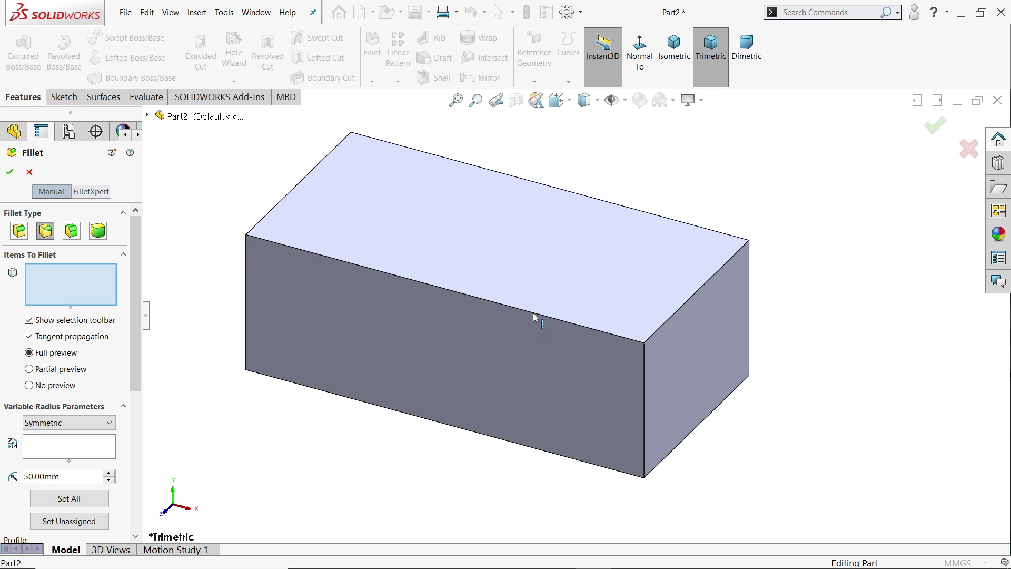
{"action": "scroll", "coordinate": [501, 314], "scroll_direction": "up", "scroll_amount": 3}
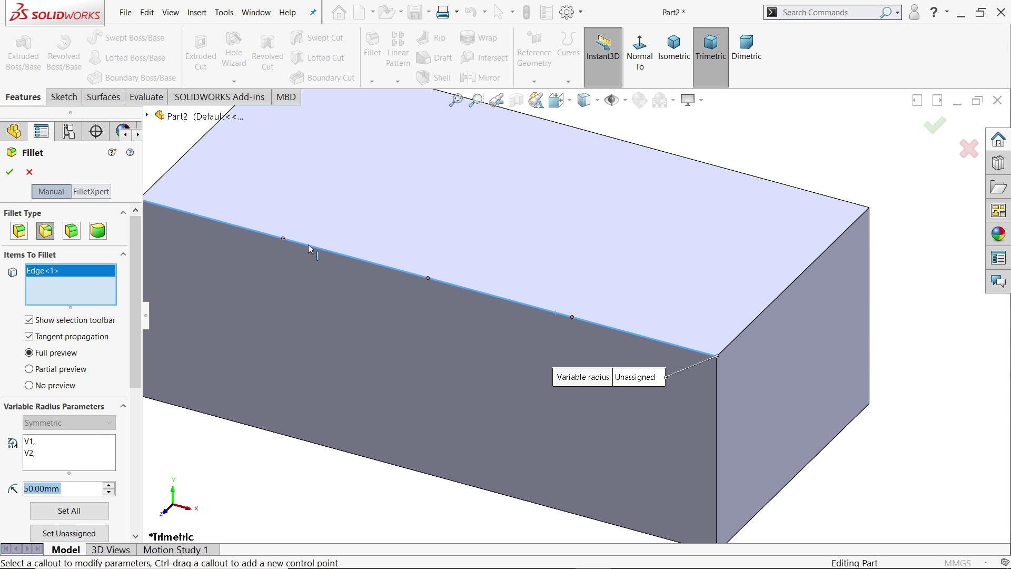
{"action": "scroll", "coordinate": [573, 317], "scroll_direction": "down", "scroll_amount": 2}
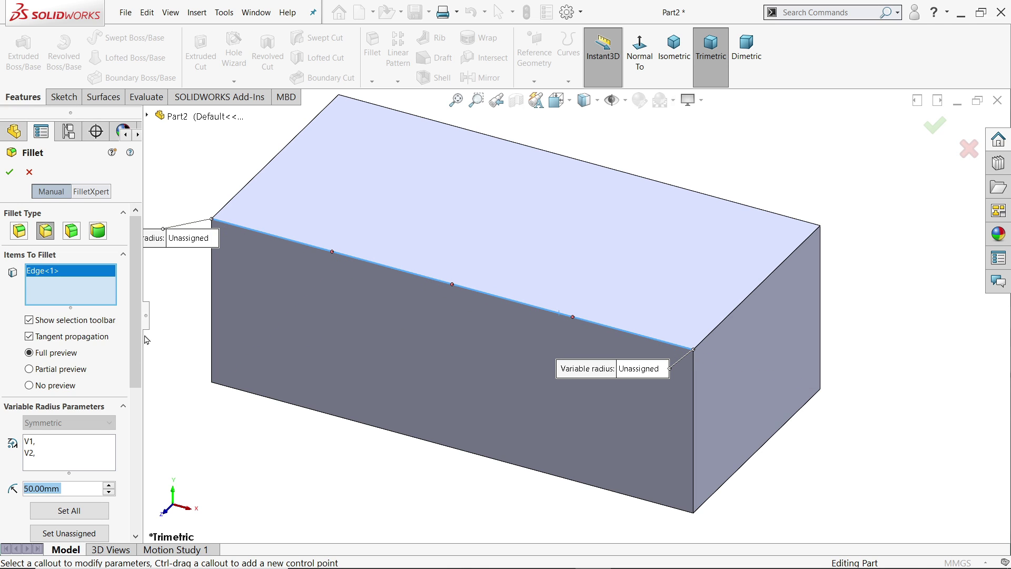
{"action": "scroll", "coordinate": [111, 386], "scroll_direction": "down", "scroll_amount": 4}
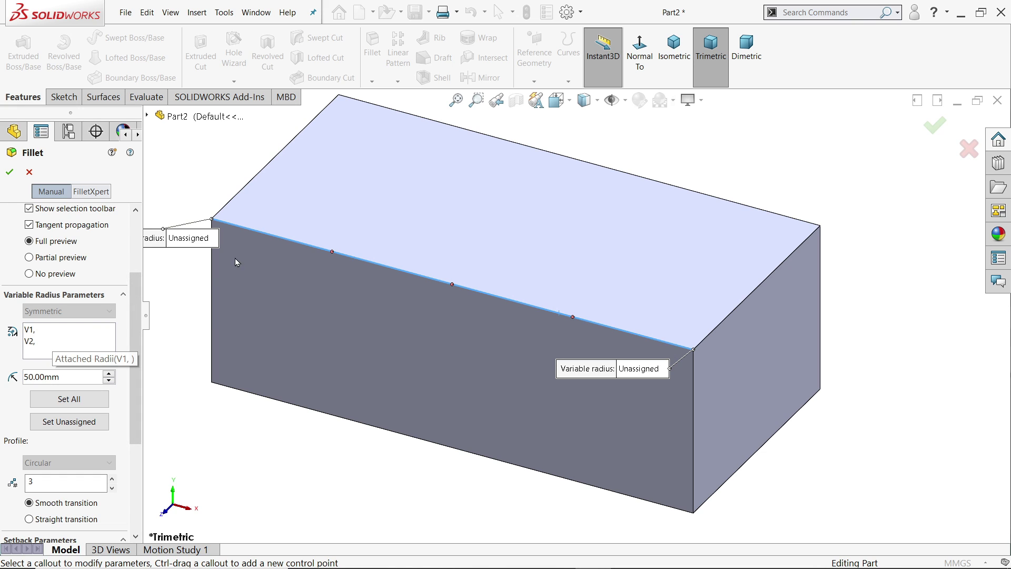
Assign a 50 mm radius to both end vertices of the selected edge
{"action": "left_click", "coordinate": [644, 369]}
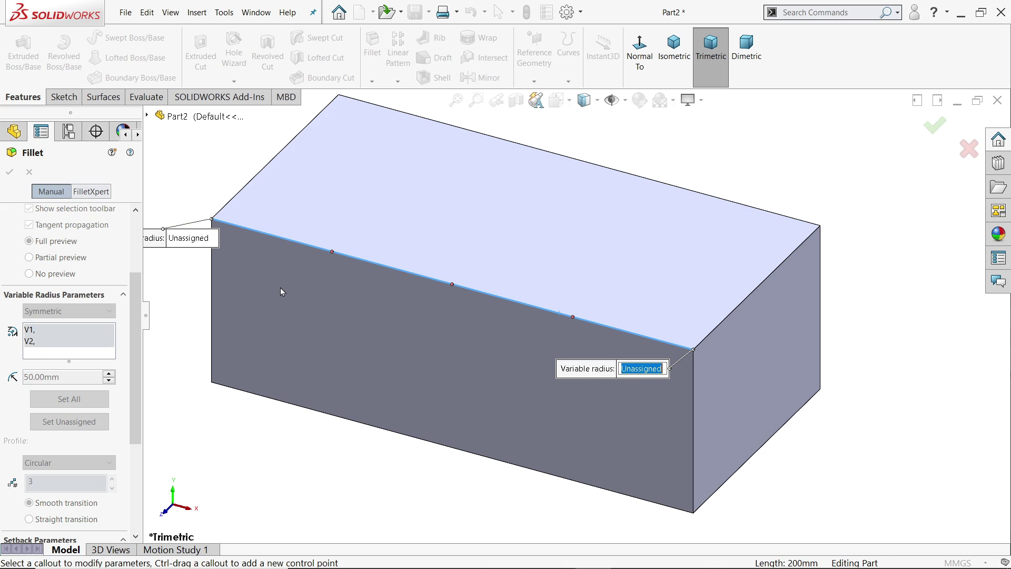
{"action": "left_click", "coordinate": [193, 238]}
{"action": "left_click_drag", "start_coordinate": [64, 377], "coordinate": [18, 378]}
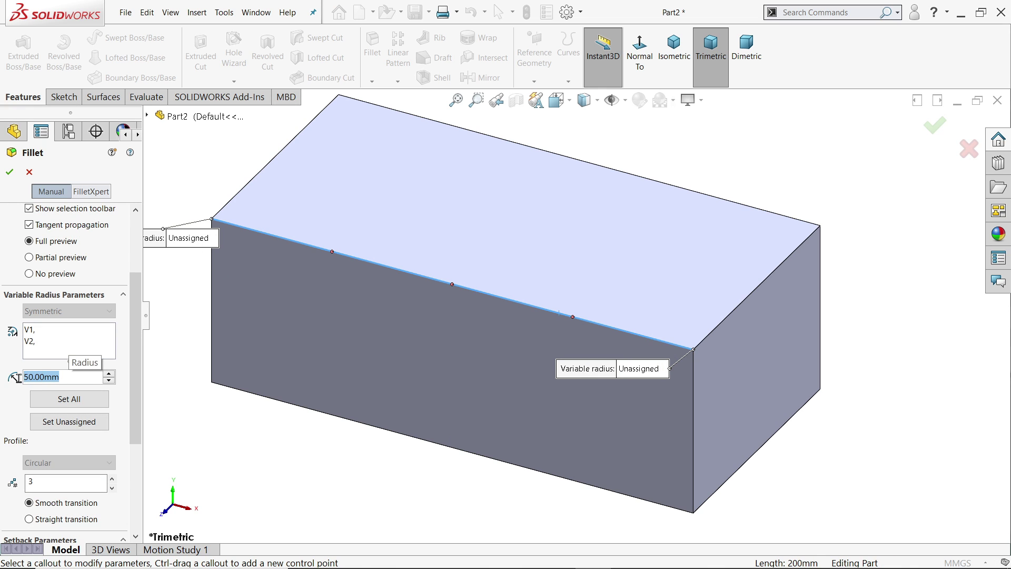
{"action": "left_click", "coordinate": [68, 402]}
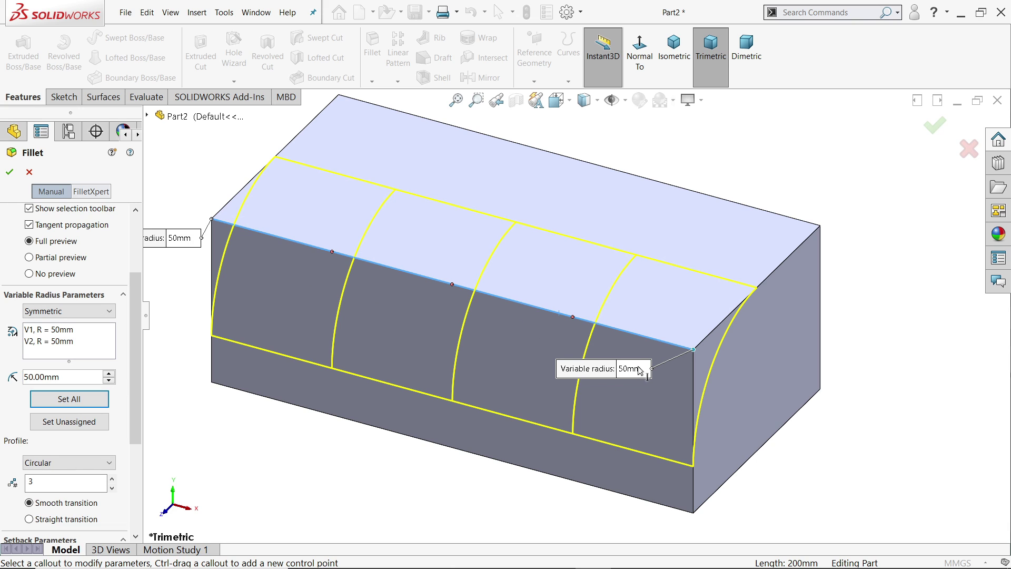
{"action": "left_click", "coordinate": [69, 423]}
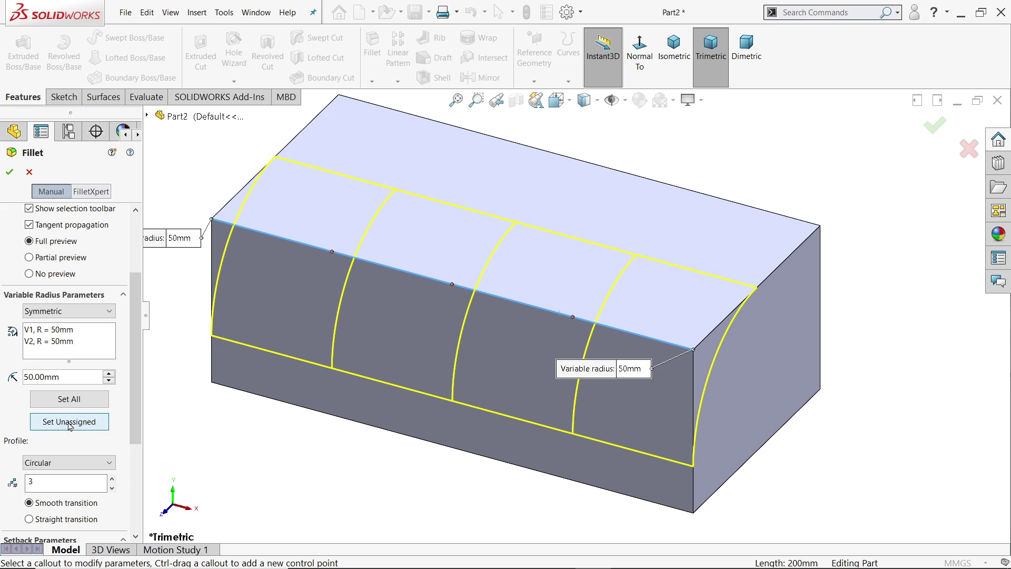
Set the variable fillet radius to 10 mm at the edge's left vertex and 40 mm at its right vertex
{"action": "left_click", "coordinate": [68, 331]}
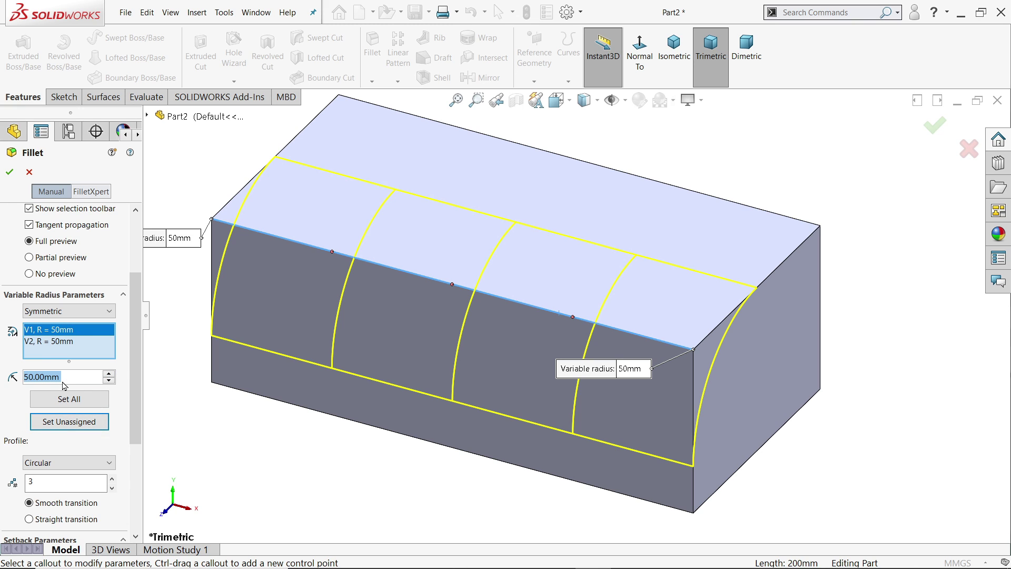
{"action": "type", "text": "10"}
{"action": "key", "text": "Return"}
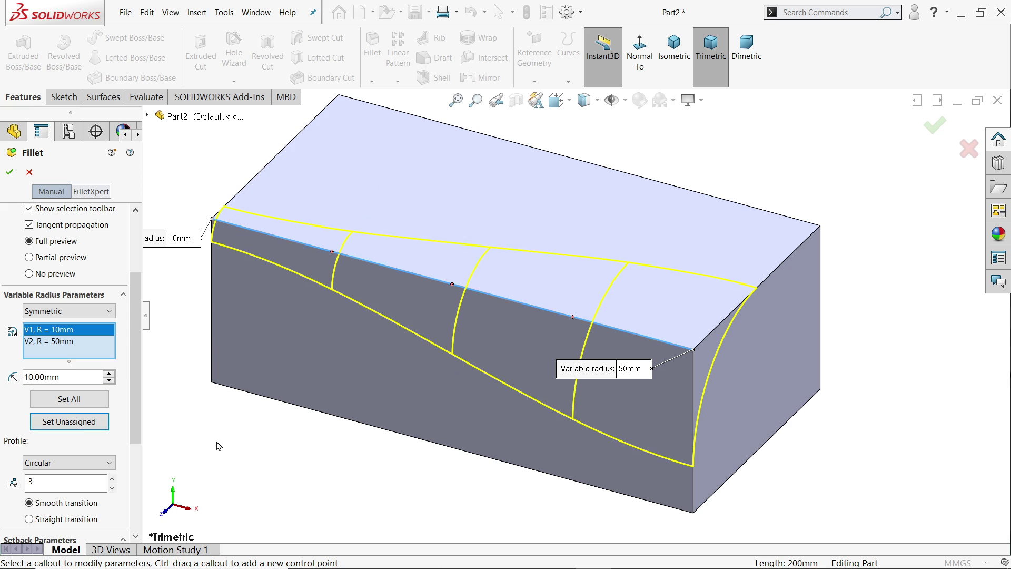
{"action": "left_click_drag", "start_coordinate": [164, 237], "coordinate": [250, 308]}
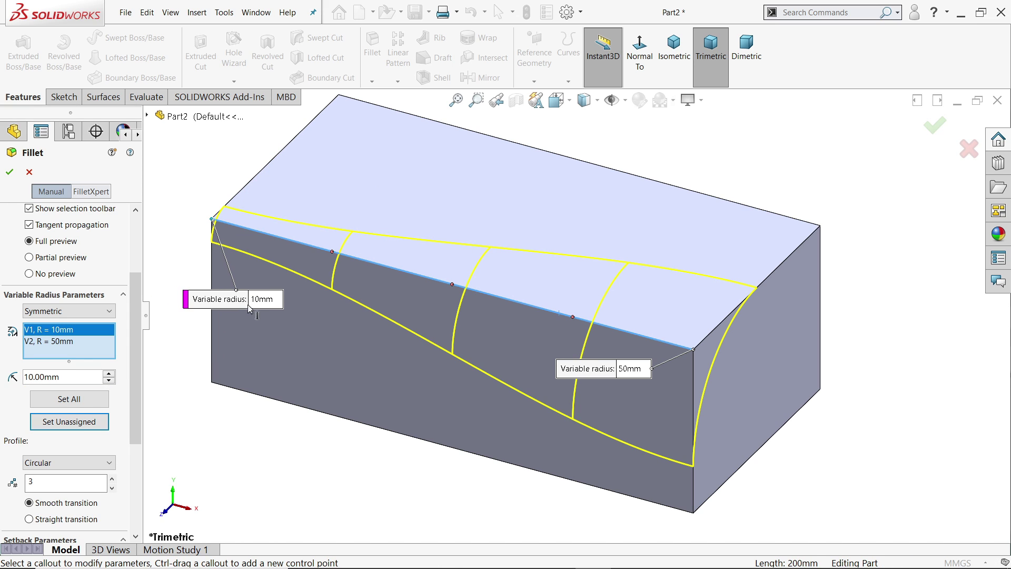
{"action": "left_click", "coordinate": [631, 370]}
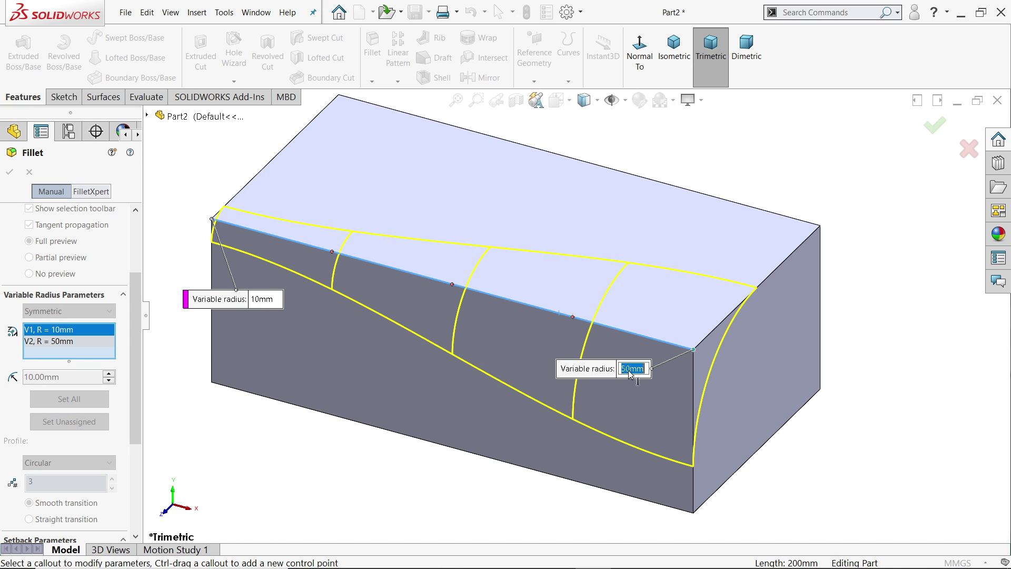
{"action": "type", "text": "40"}
{"action": "key", "text": "Return"}
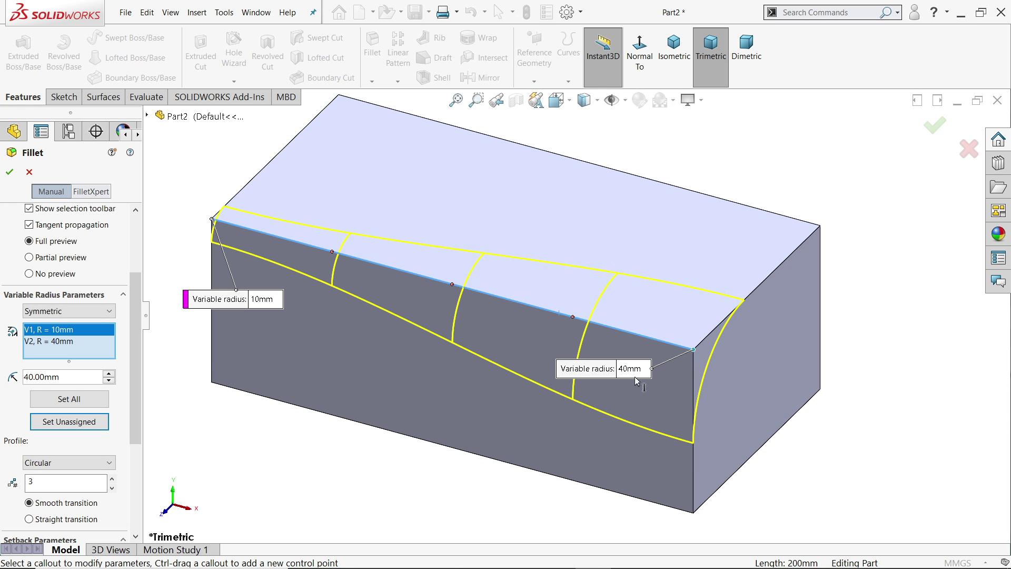
Try the Conic Rho and Conic Radius fillet profiles, and return the profile to Circular
{"action": "left_click_drag", "start_coordinate": [133, 404], "coordinate": [130, 446]}
{"action": "left_click", "coordinate": [59, 378]}
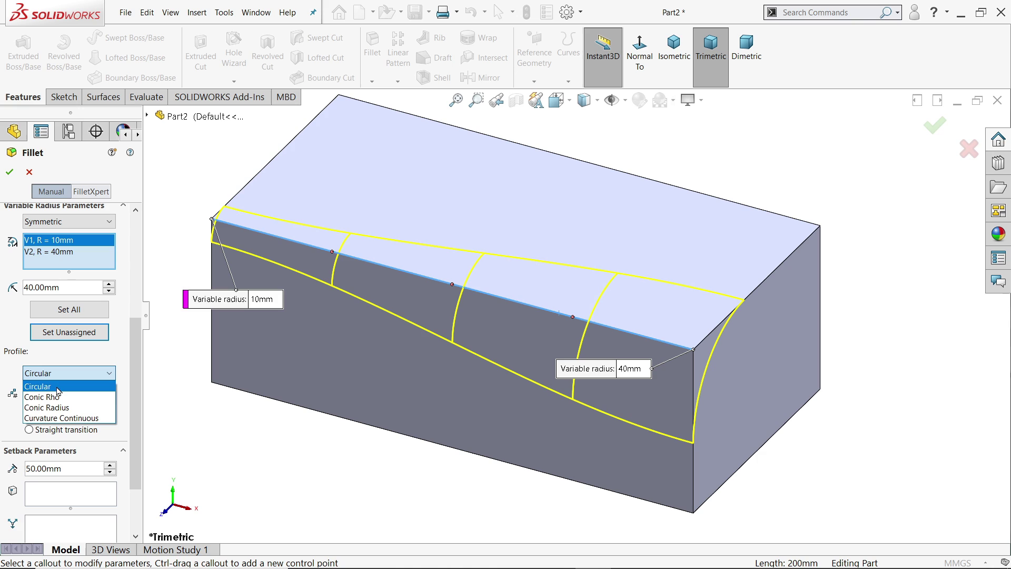
{"action": "left_click", "coordinate": [58, 397]}
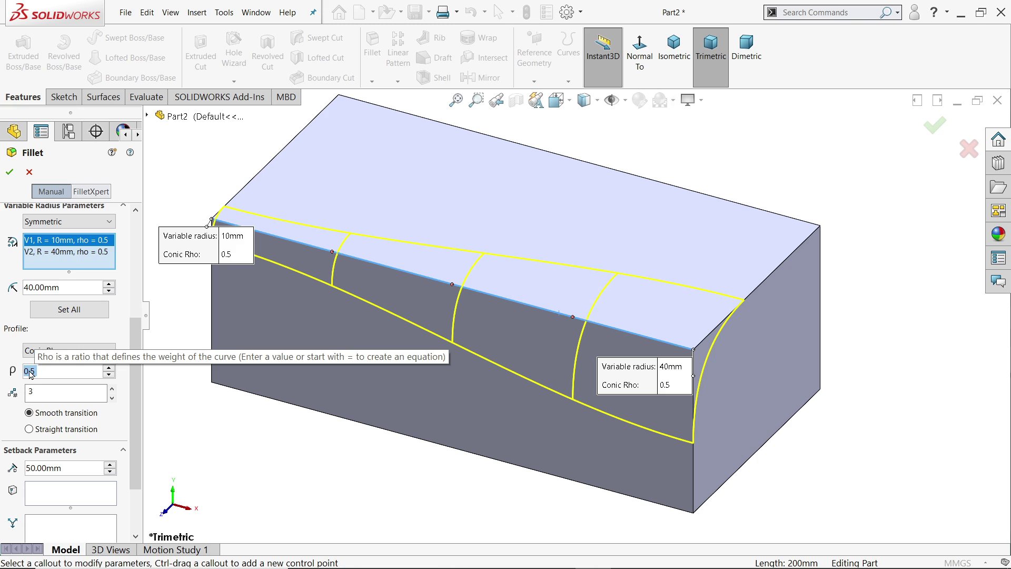
{"action": "left_click", "coordinate": [42, 351]}
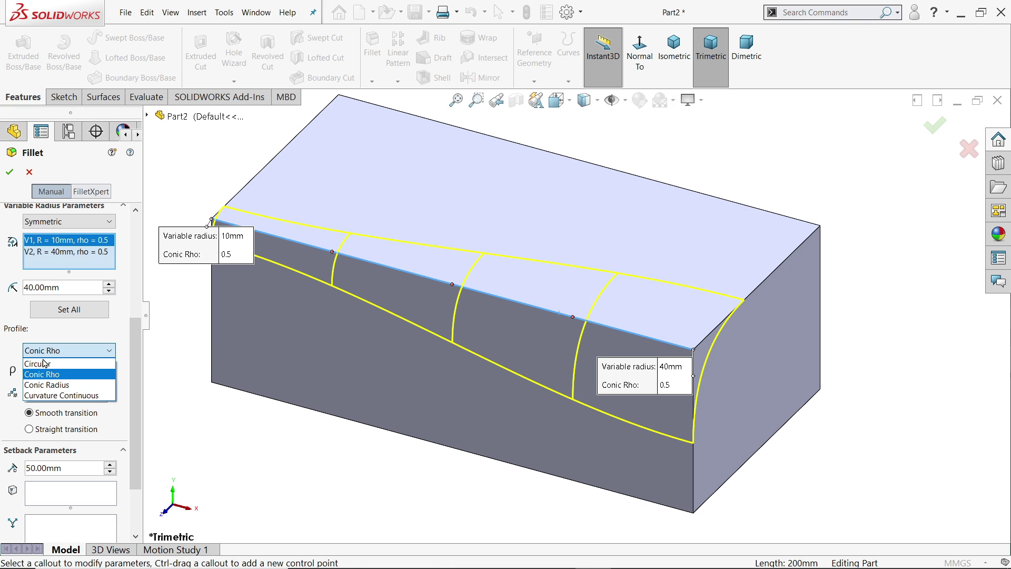
{"action": "left_click", "coordinate": [48, 388]}
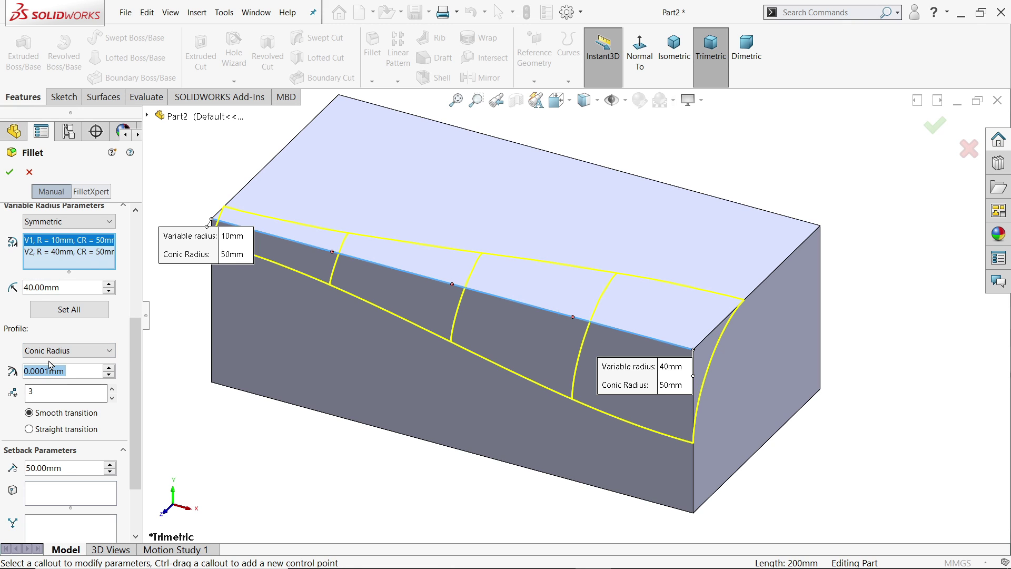
{"action": "left_click", "coordinate": [50, 355]}
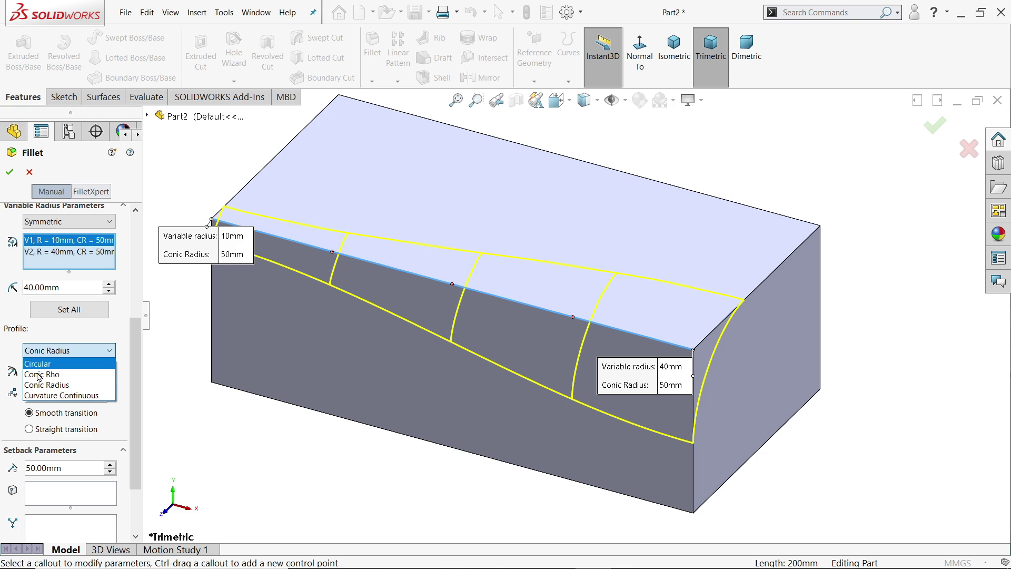
{"action": "left_click", "coordinate": [46, 368]}
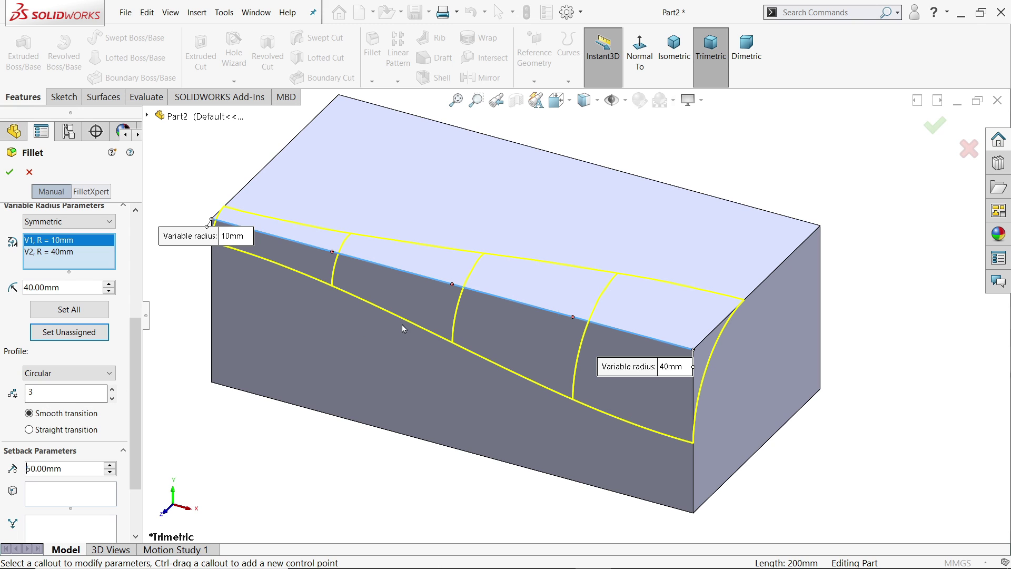
Set the number of fillet instances to 4 with a straight transition and create the variable fillet
{"action": "left_click", "coordinate": [111, 389]}
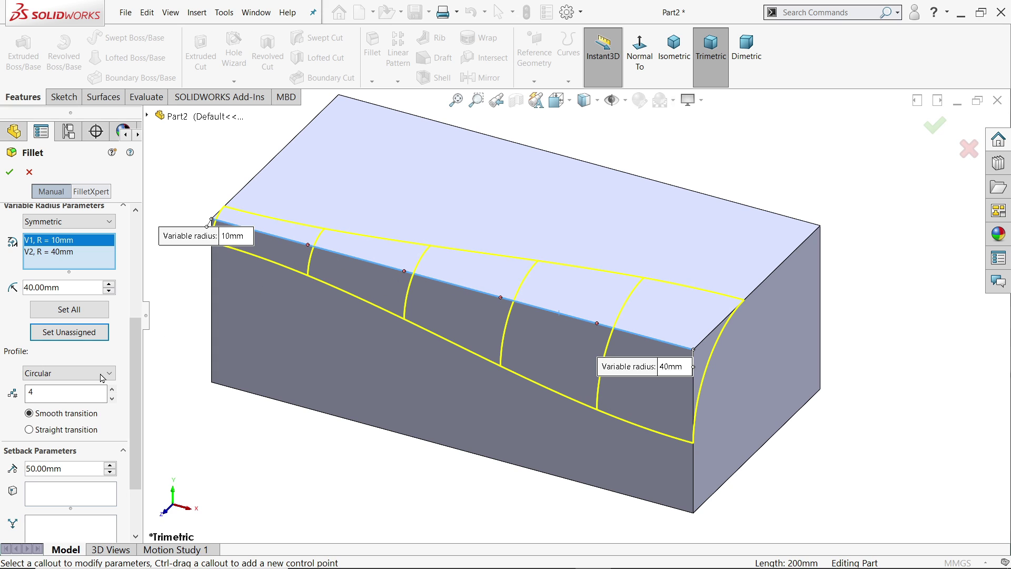
{"action": "left_click", "coordinate": [29, 430]}
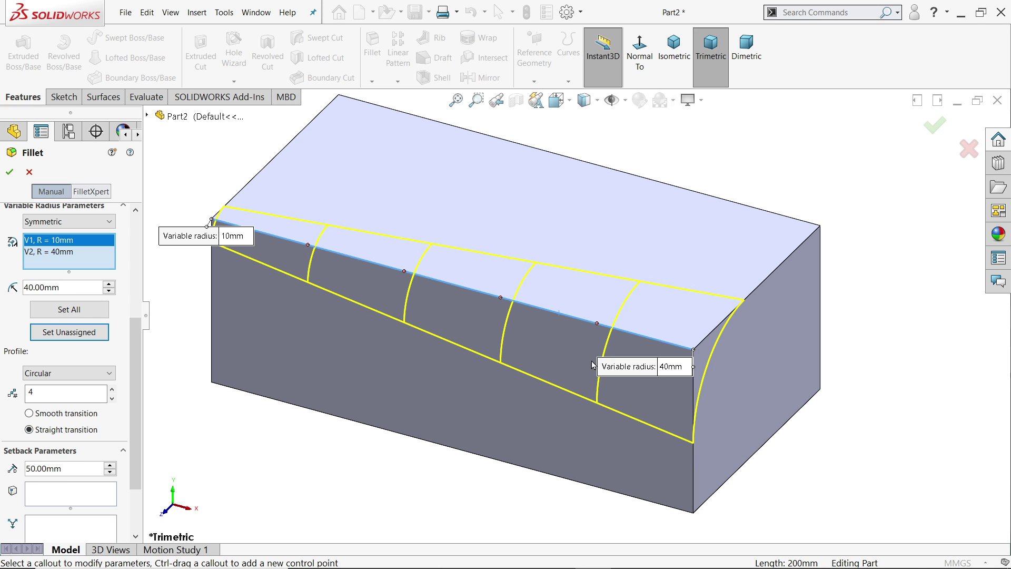
{"action": "left_click", "coordinate": [9, 172]}
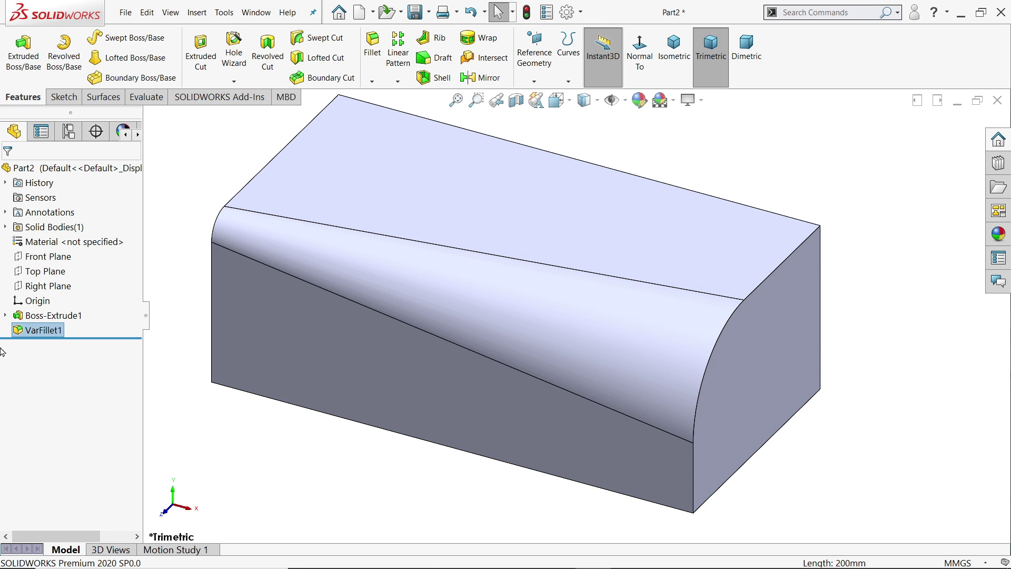
Start another variable-radius fillet on the long top edge opposite the filleted one, with 4 instances
{"action": "middle_click_drag", "start_coordinate": [840, 176], "coordinate": [639, 355]}
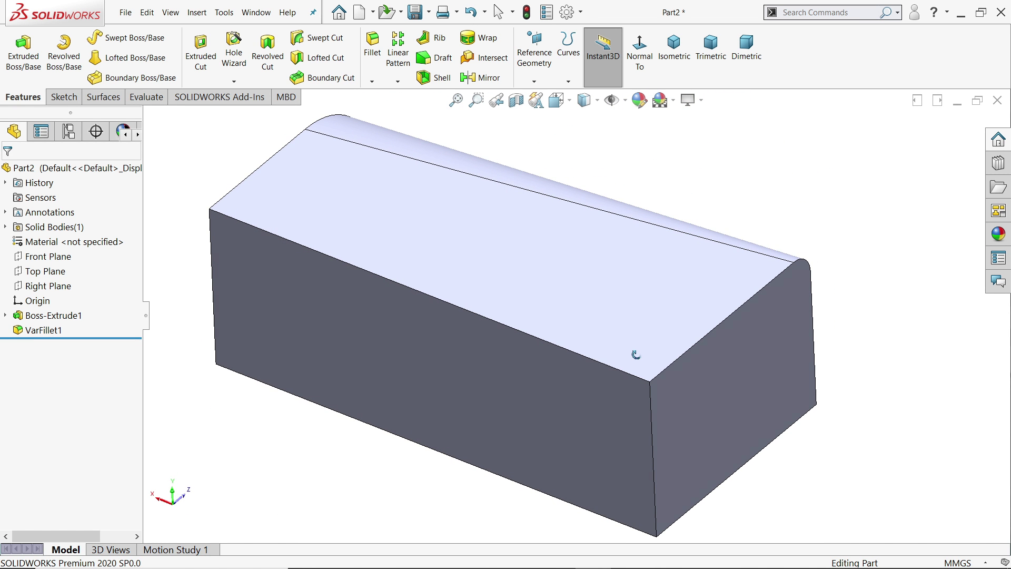
{"action": "left_click", "coordinate": [373, 42]}
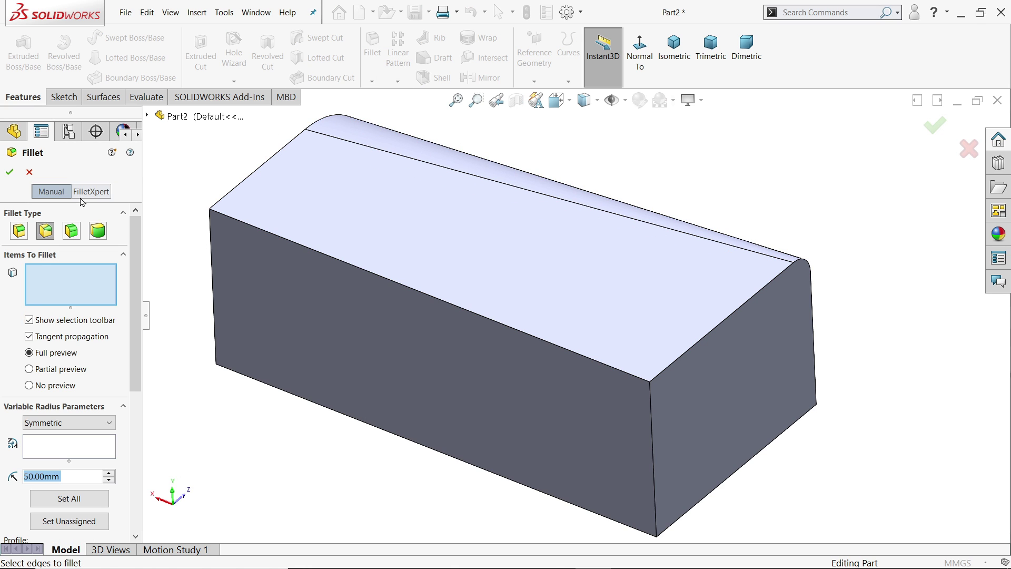
{"action": "left_click", "coordinate": [453, 307]}
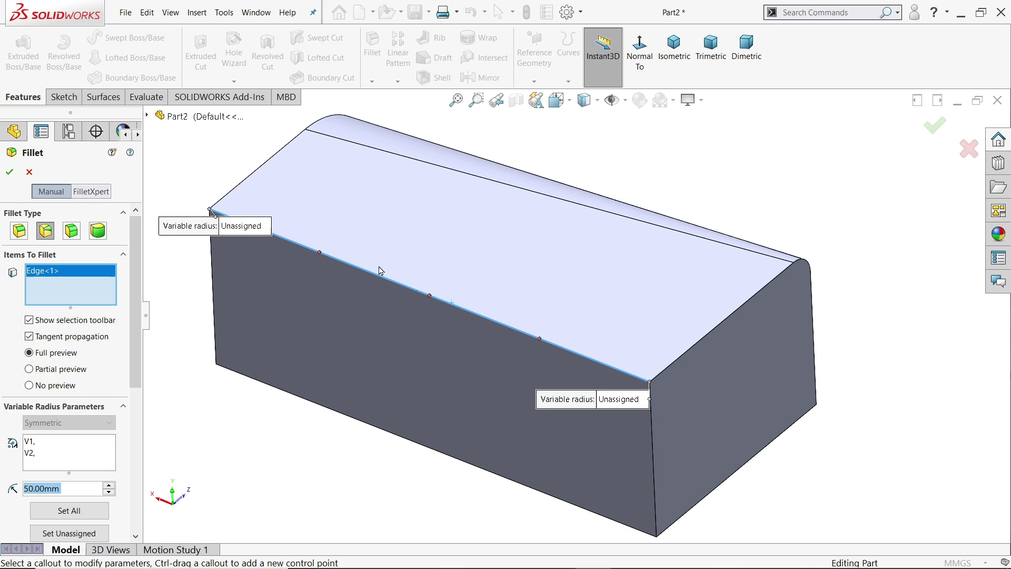
{"action": "left_click_drag", "start_coordinate": [136, 295], "coordinate": [136, 388]}
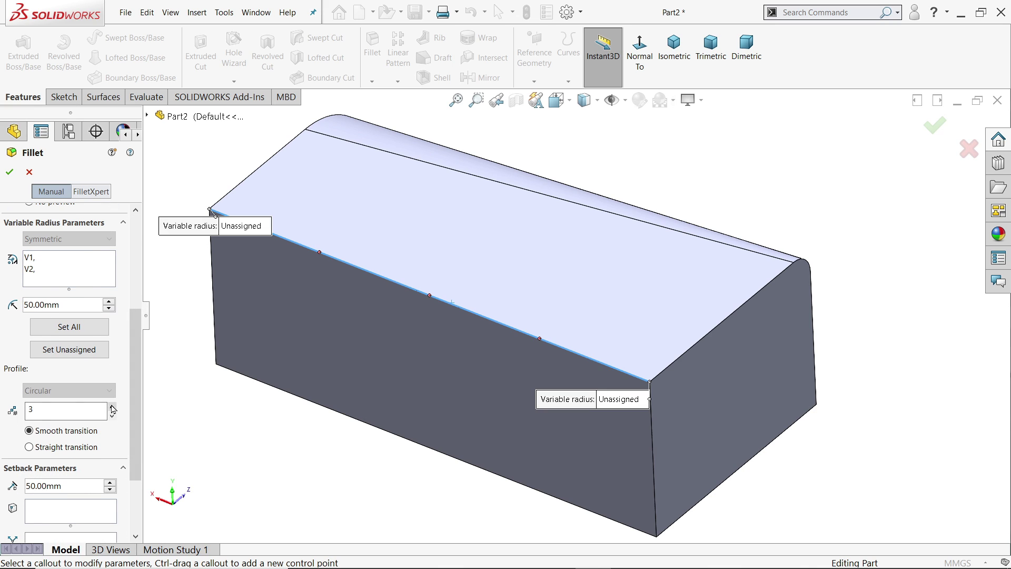
Set the variable radius at the left vertex of the selected edge to 5 mm
{"action": "left_click_drag", "start_coordinate": [228, 234], "coordinate": [221, 152]}
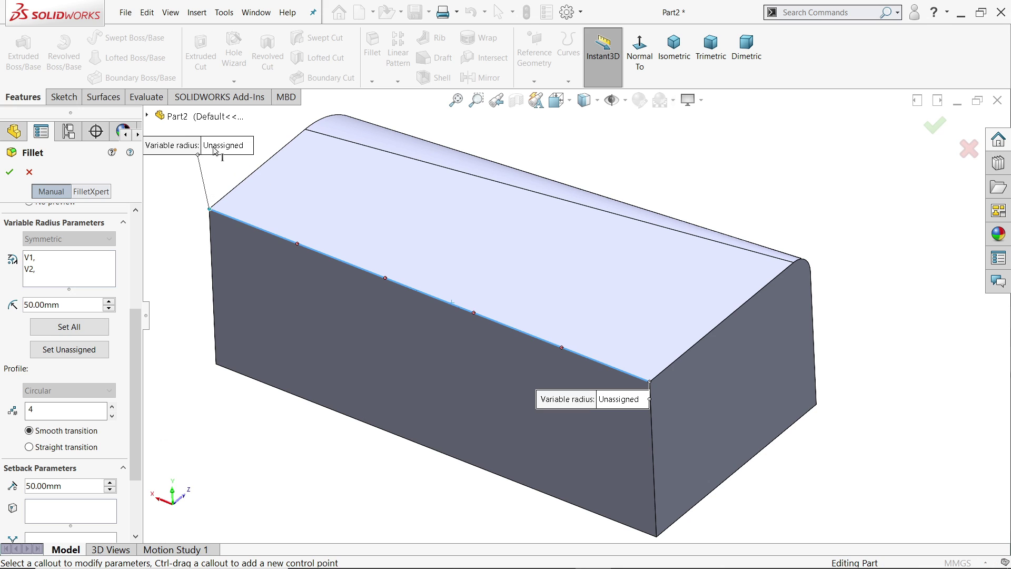
{"action": "left_click", "coordinate": [222, 147]}
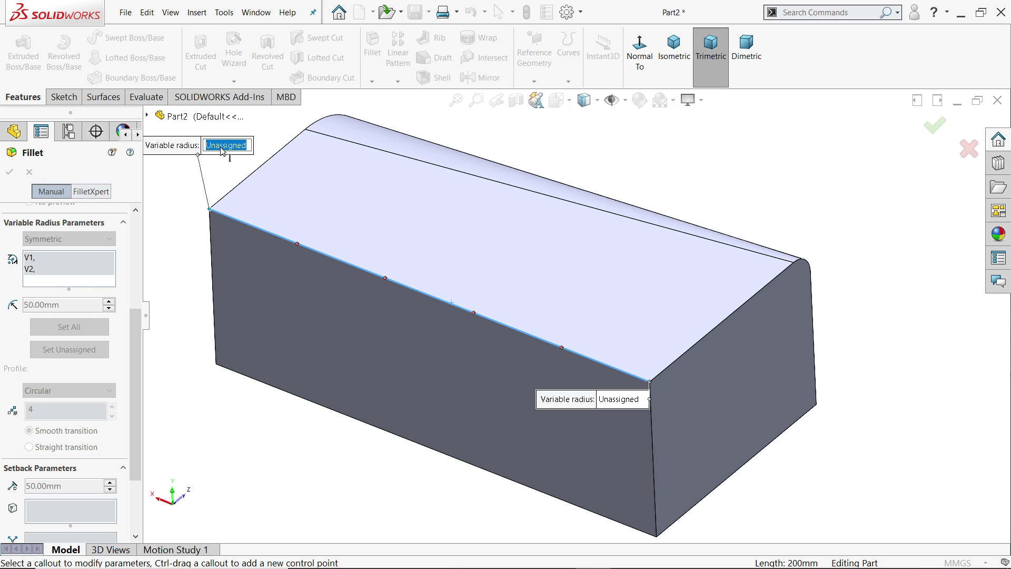
{"action": "type", "text": "5"}
{"action": "key", "text": "Return"}
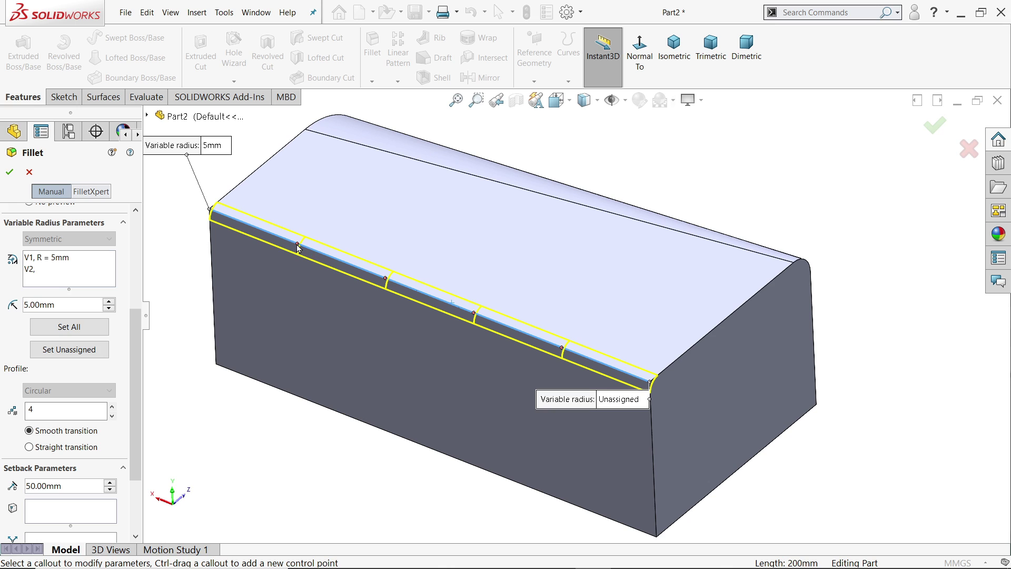
Activate the control point nearest the 5 mm vertex and set its radius to 10 mm
{"action": "left_click", "coordinate": [298, 246]}
{"action": "left_click_drag", "start_coordinate": [176, 263], "coordinate": [383, 211]}
{"action": "scroll", "coordinate": [383, 211], "scroll_direction": "down", "scroll_amount": 3}
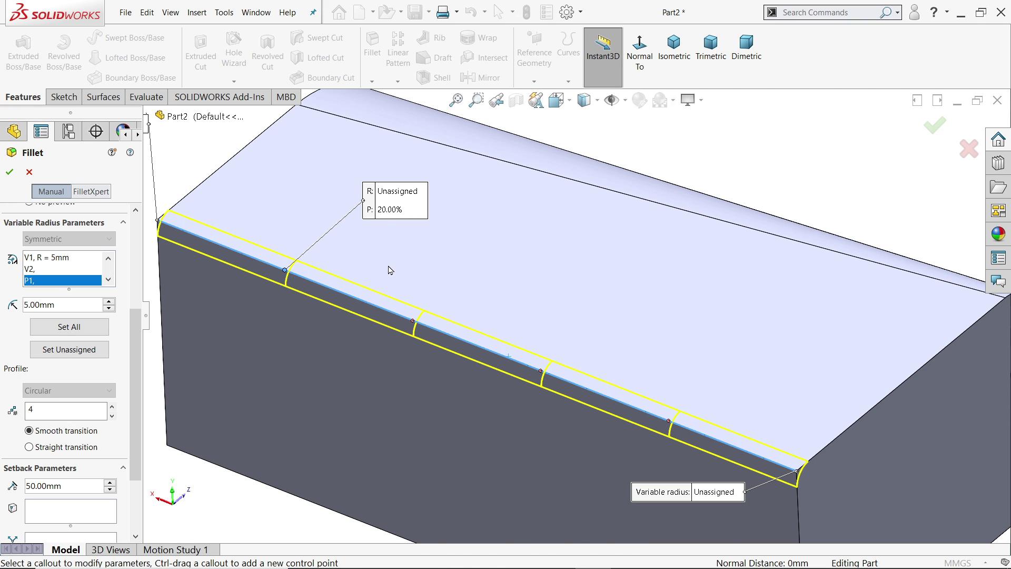
{"action": "scroll", "coordinate": [496, 330], "scroll_direction": "up", "scroll_amount": 3}
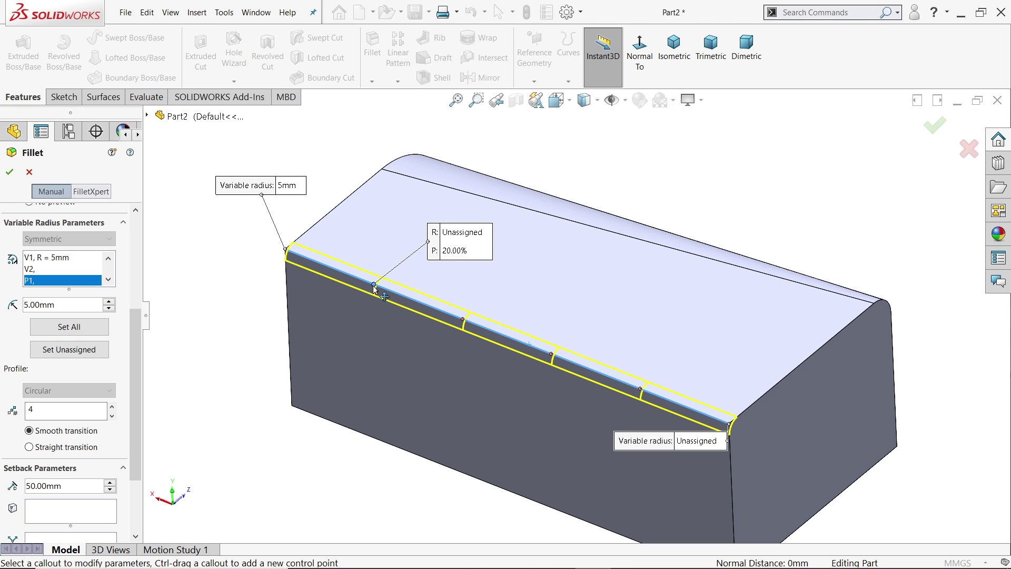
{"action": "left_click", "coordinate": [460, 233]}
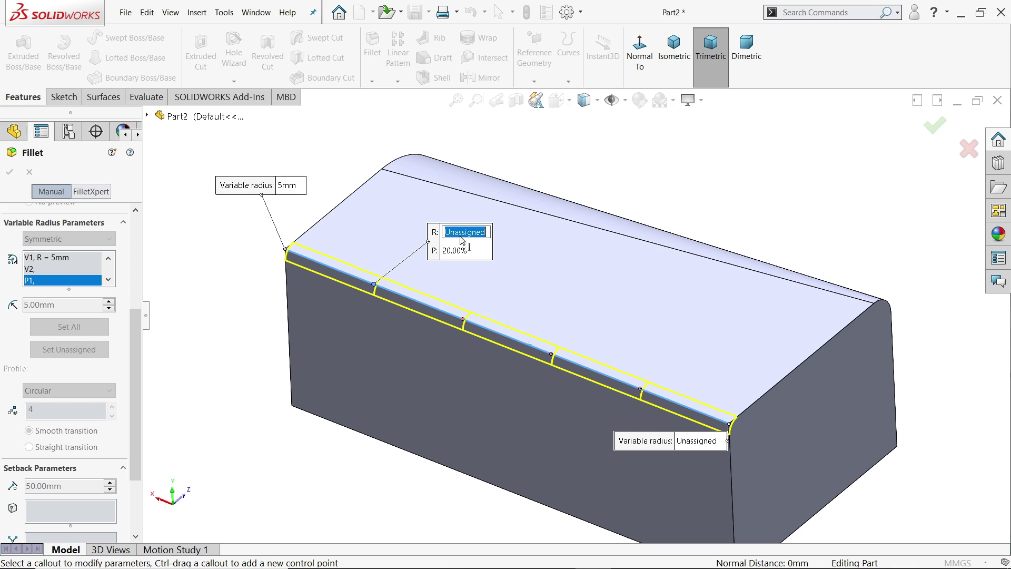
{"action": "type", "text": "10"}
{"action": "key", "text": "Return"}
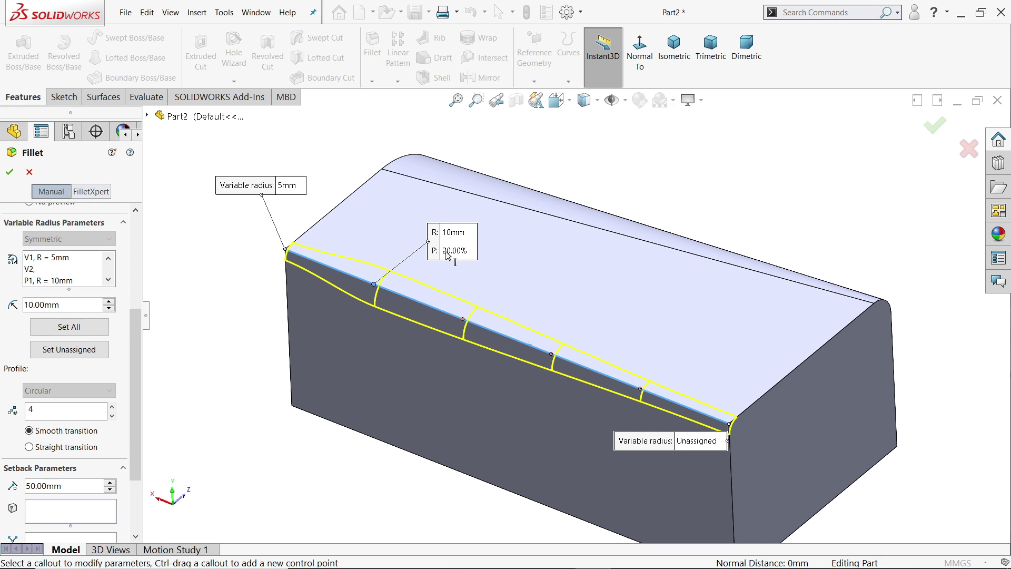
Set the position of the 10 mm control point along the edge to 30%
{"action": "left_click", "coordinate": [447, 254]}
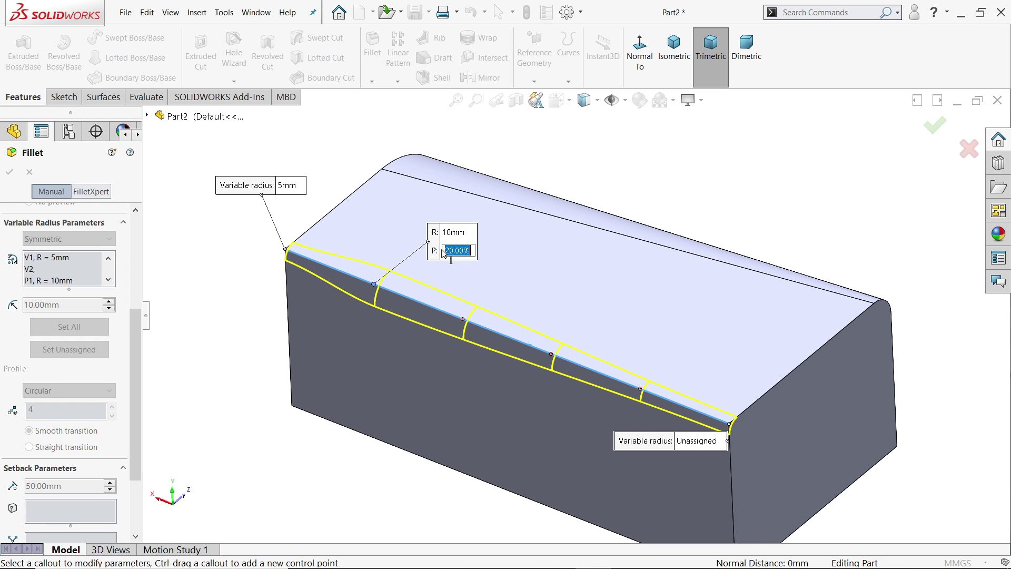
{"action": "type", "text": "30"}
{"action": "key", "text": "Return"}
{"action": "scroll", "coordinate": [376, 281], "scroll_direction": "down", "scroll_amount": 4}
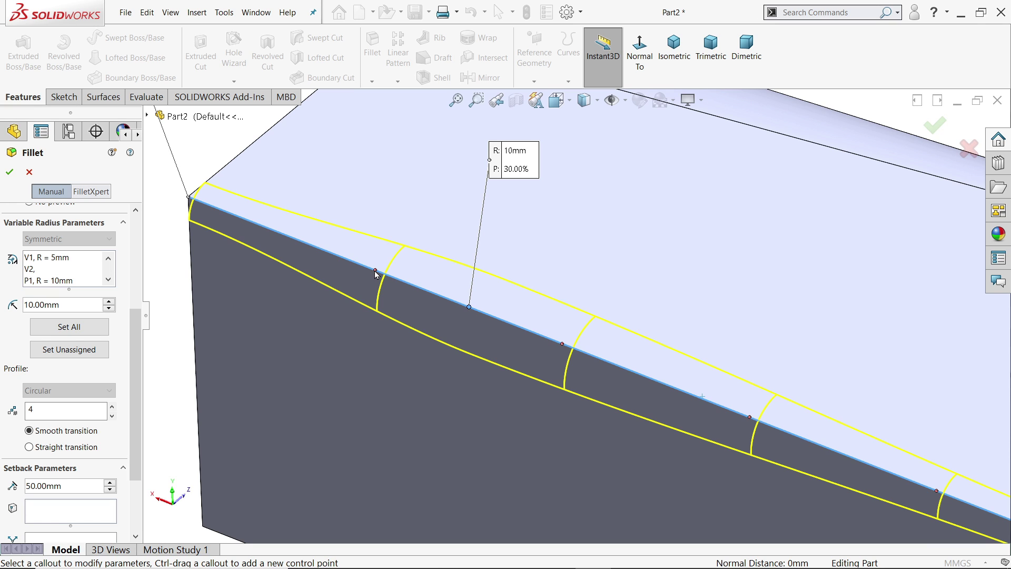
Activate the control point at 40% along the selected edge and set its radius to 20 mm
{"action": "scroll", "coordinate": [374, 271], "scroll_direction": "up", "scroll_amount": 5}
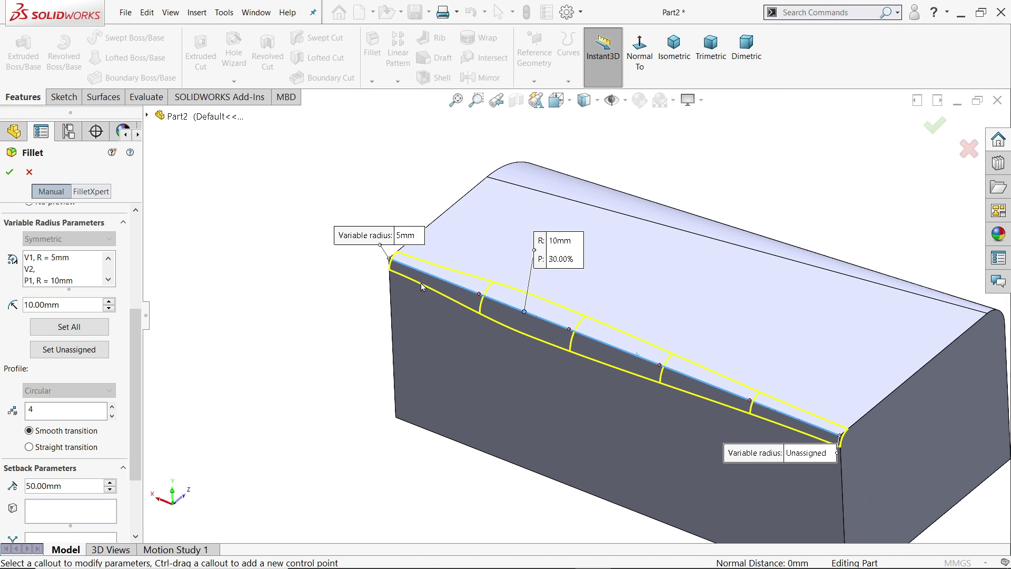
{"action": "scroll", "coordinate": [577, 342], "scroll_direction": "down", "scroll_amount": 4}
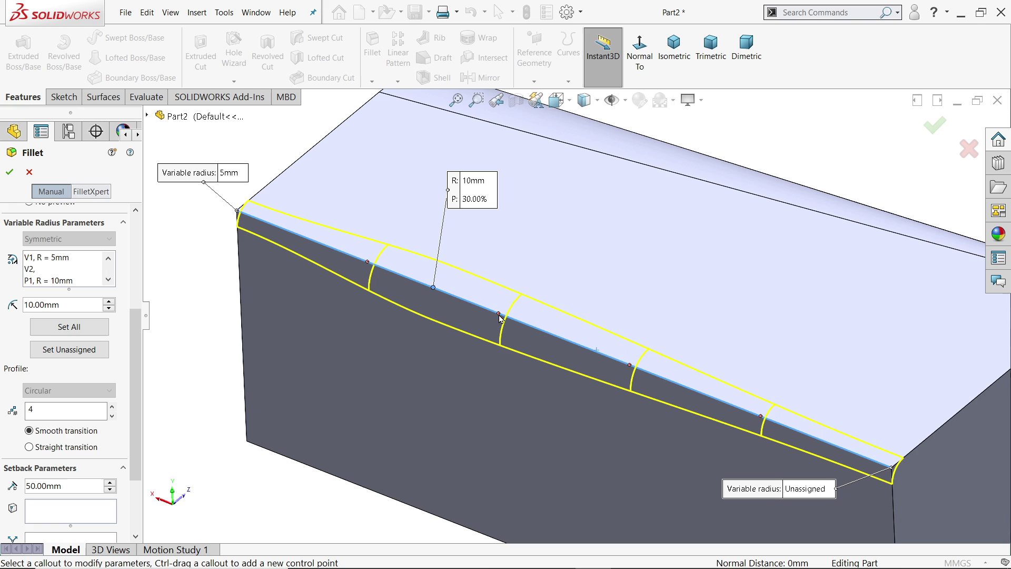
{"action": "left_click", "coordinate": [500, 315]}
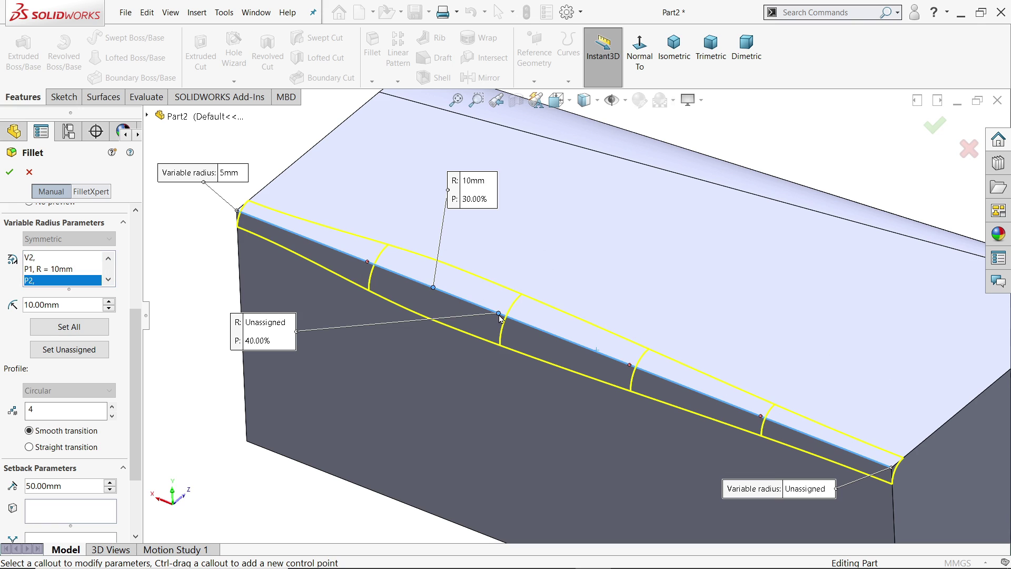
{"action": "left_click", "coordinate": [270, 322]}
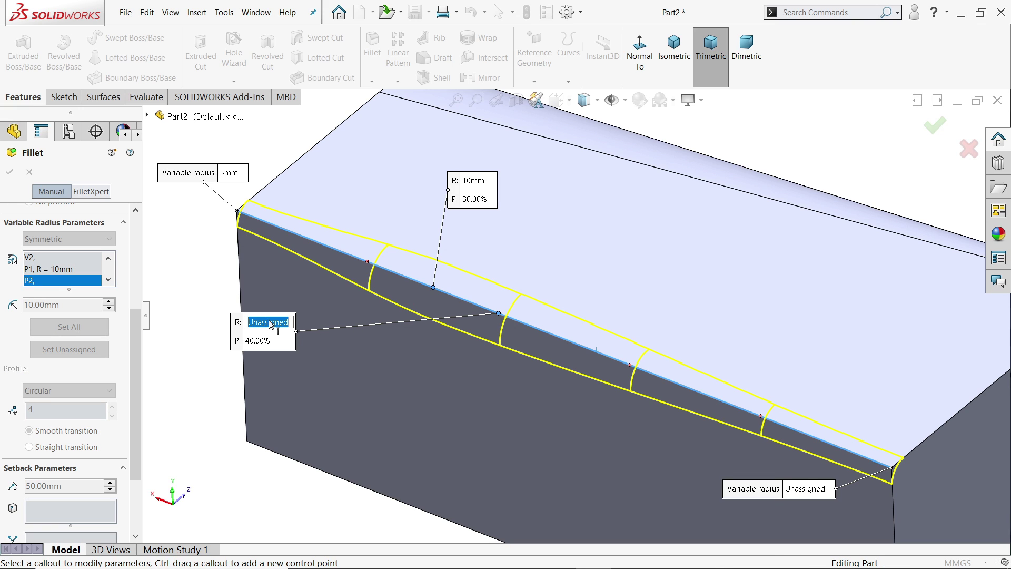
{"action": "type", "text": "20"}
{"action": "key", "text": "Return"}
Activate the control point at 80% along the selected edge and set its radius to 50 mm
{"action": "scroll", "coordinate": [579, 322], "scroll_direction": "up", "scroll_amount": 2}
{"action": "scroll", "coordinate": [706, 396], "scroll_direction": "down", "scroll_amount": 2}
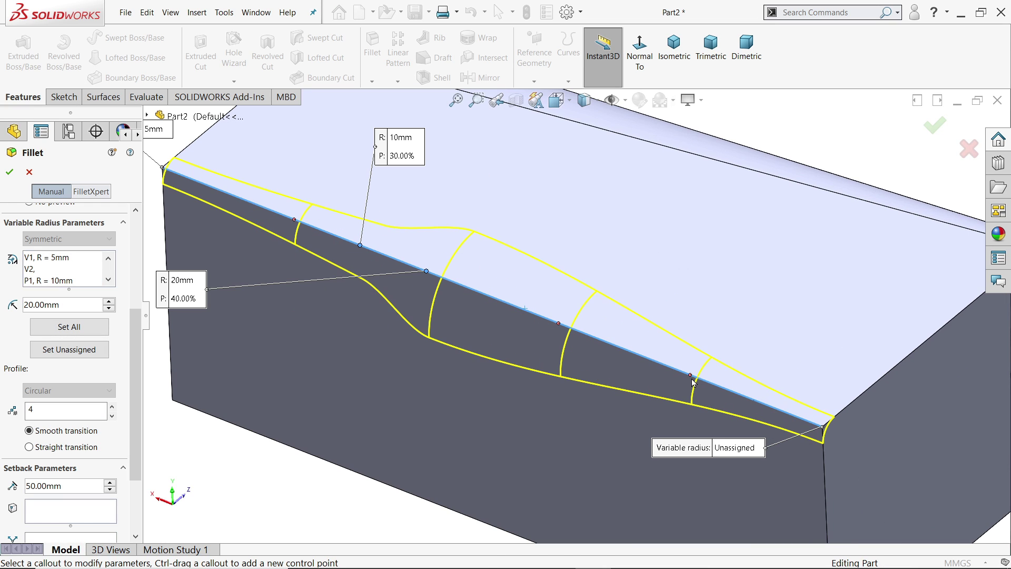
{"action": "left_click", "coordinate": [690, 375]}
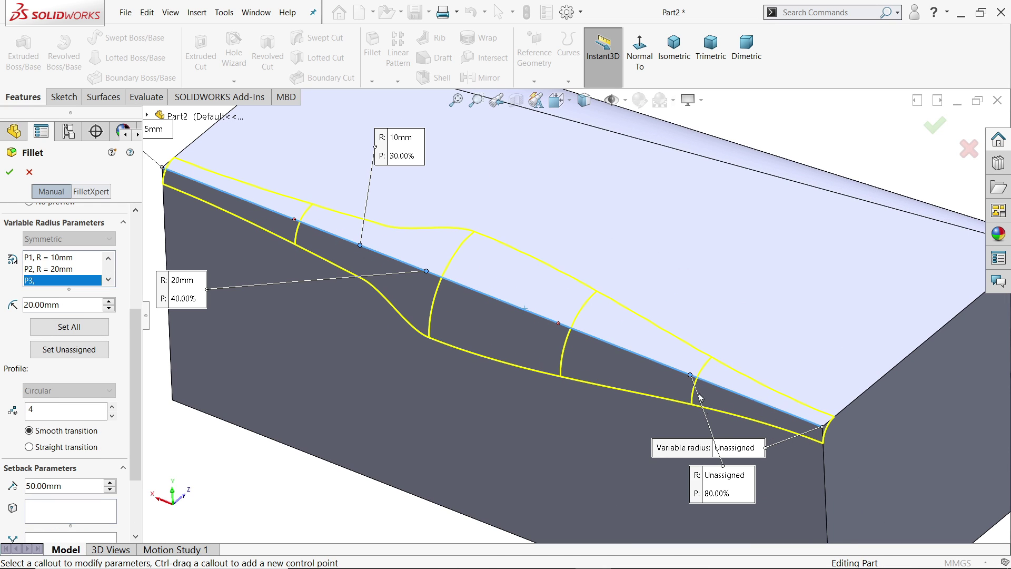
{"action": "left_click", "coordinate": [729, 475]}
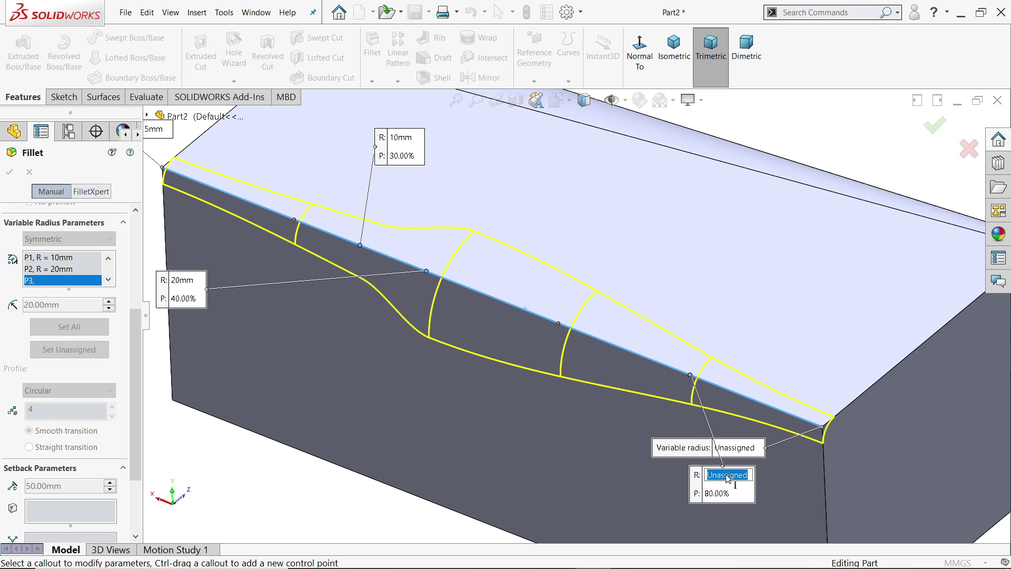
{"action": "type", "text": "50"}
{"action": "key", "text": "Return"}
Set the radius of the 80% control point to 30 mm and accept the variable-radius fillet
{"action": "scroll", "coordinate": [731, 424], "scroll_direction": "up", "scroll_amount": 1}
{"action": "scroll", "coordinate": [732, 424], "scroll_direction": "up", "scroll_amount": 1}
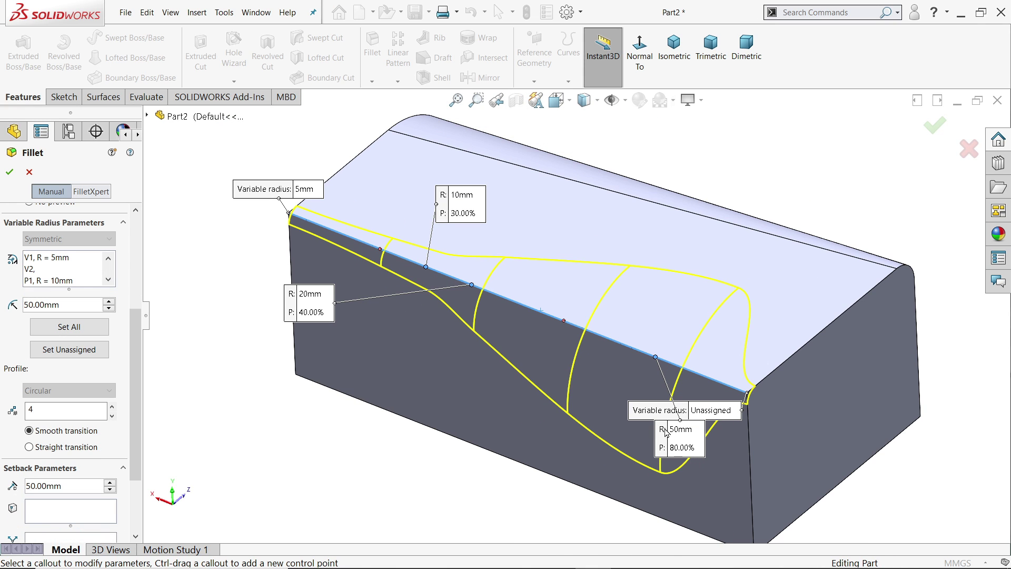
{"action": "left_click", "coordinate": [682, 429]}
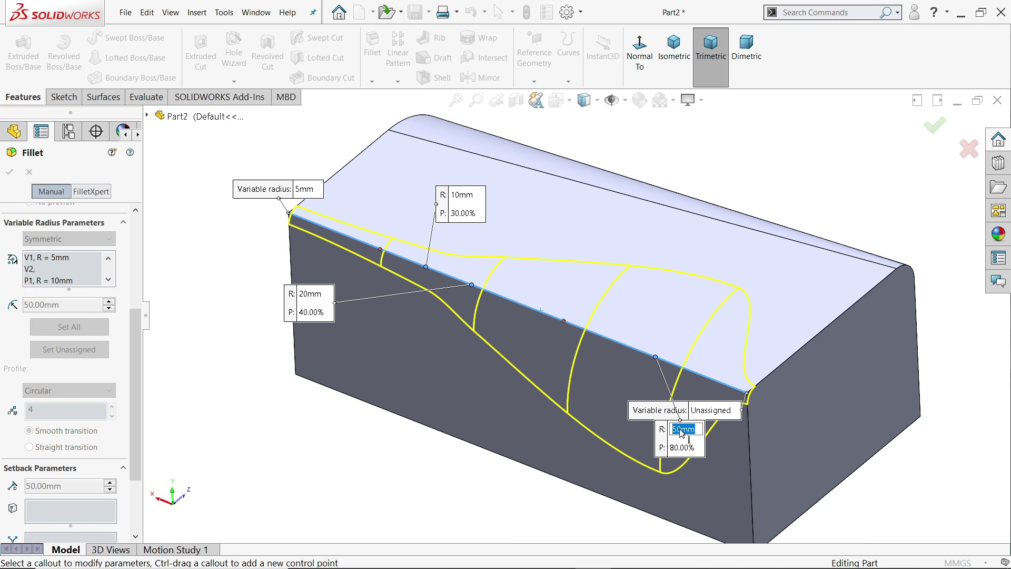
{"action": "type", "text": "30"}
{"action": "key", "text": "Return"}
{"action": "scroll", "coordinate": [680, 400], "scroll_direction": "down", "scroll_amount": 1}
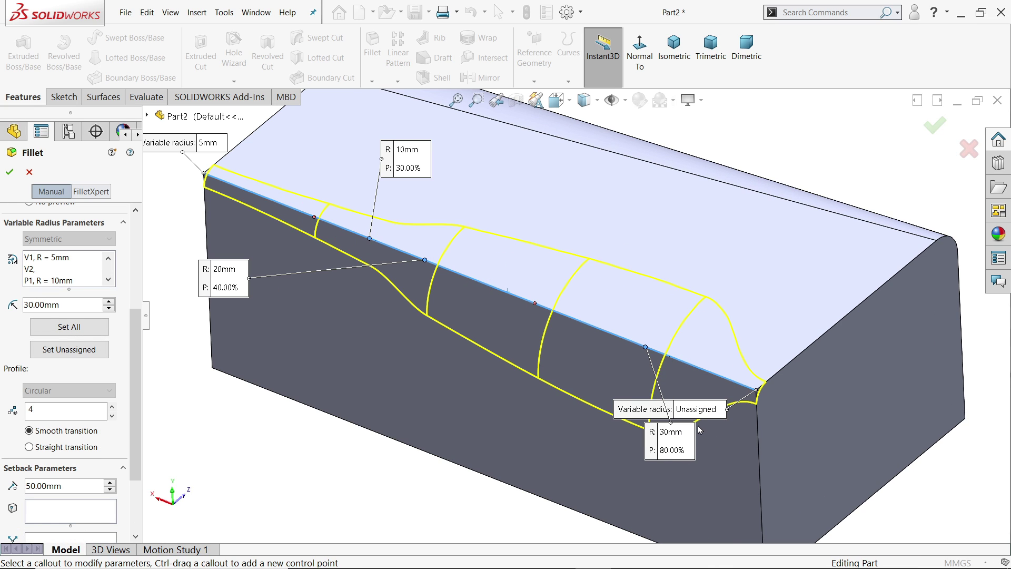
{"action": "left_click_drag", "start_coordinate": [137, 390], "coordinate": [135, 442]}
{"action": "left_click", "coordinate": [9, 172]}
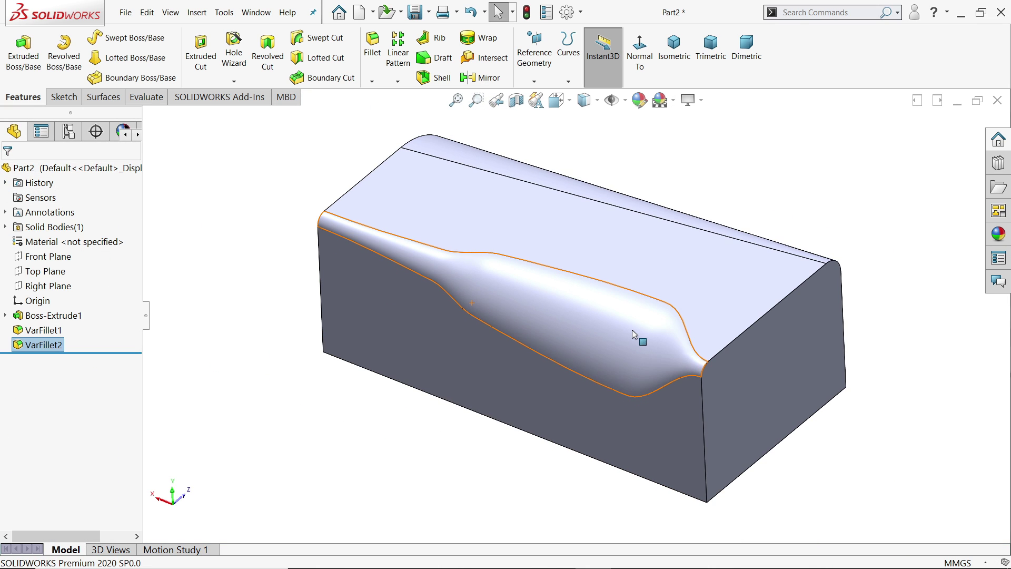
Delete the VarFillet2 feature from the part and confirm the deletion
{"action": "right_click", "coordinate": [36, 348]}
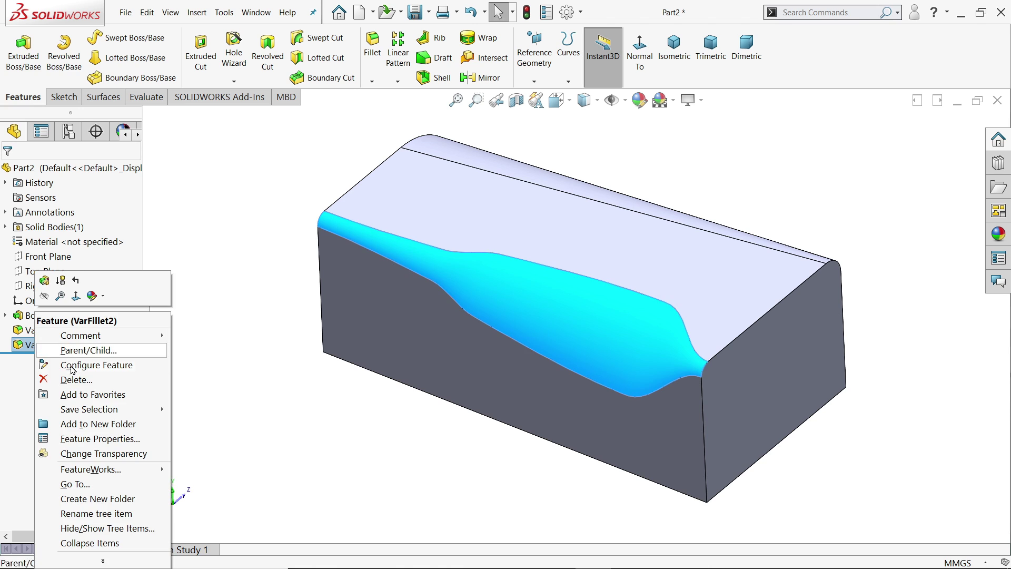
{"action": "left_click", "coordinate": [75, 379]}
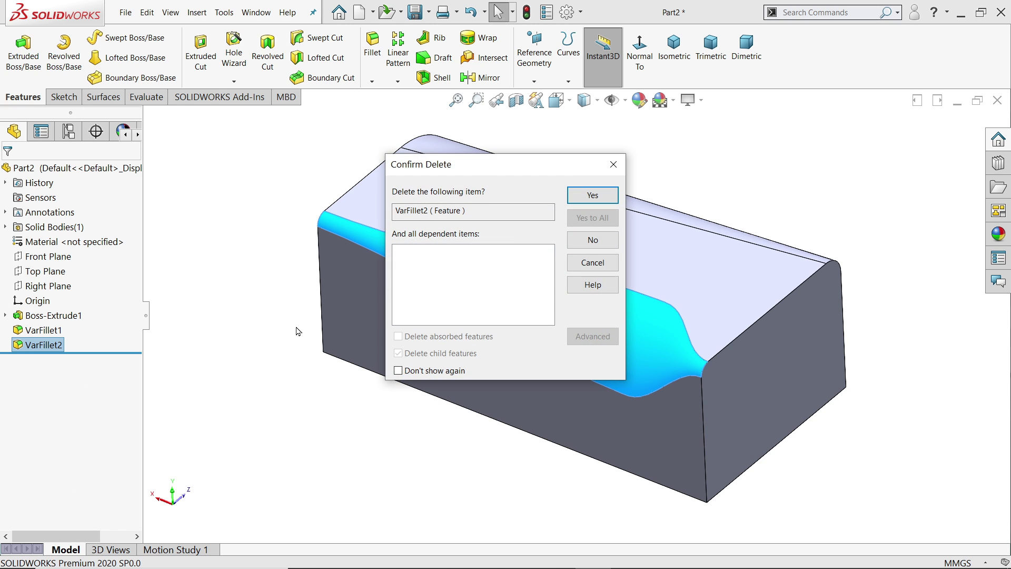
{"action": "left_click", "coordinate": [592, 196]}
Start a variable-radius fillet on the long top edge, short top edge and vertical edge meeting at the block's sharp front corner
{"action": "scroll", "coordinate": [577, 316], "scroll_direction": "down", "scroll_amount": 2}
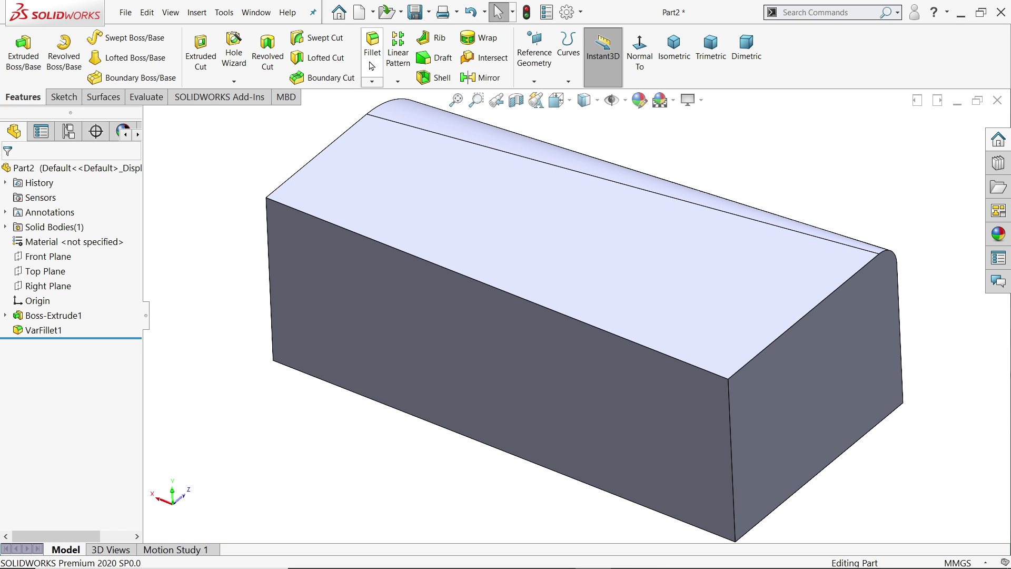
{"action": "left_click", "coordinate": [373, 45]}
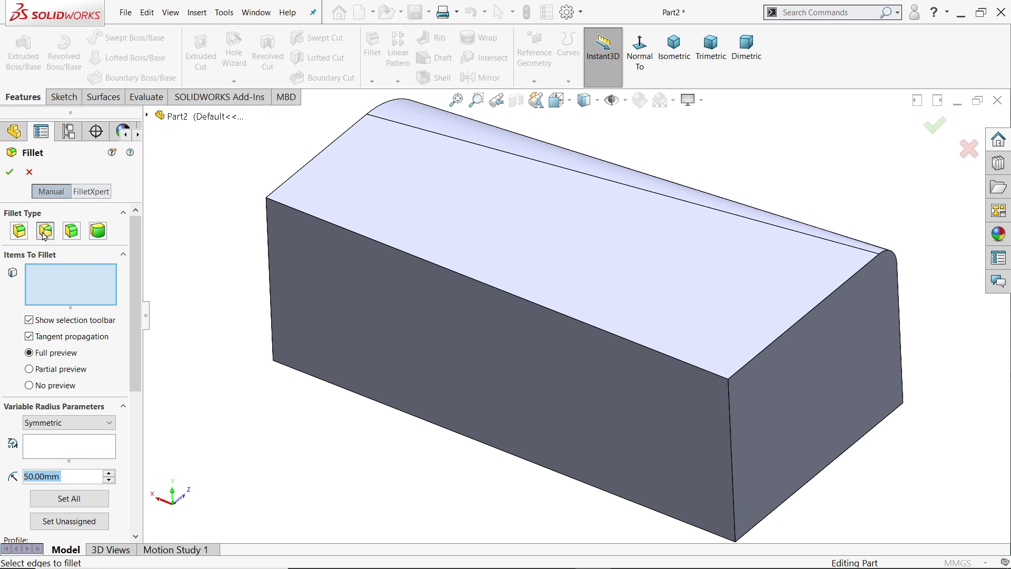
{"action": "left_click", "coordinate": [684, 362]}
{"action": "left_click", "coordinate": [753, 365]}
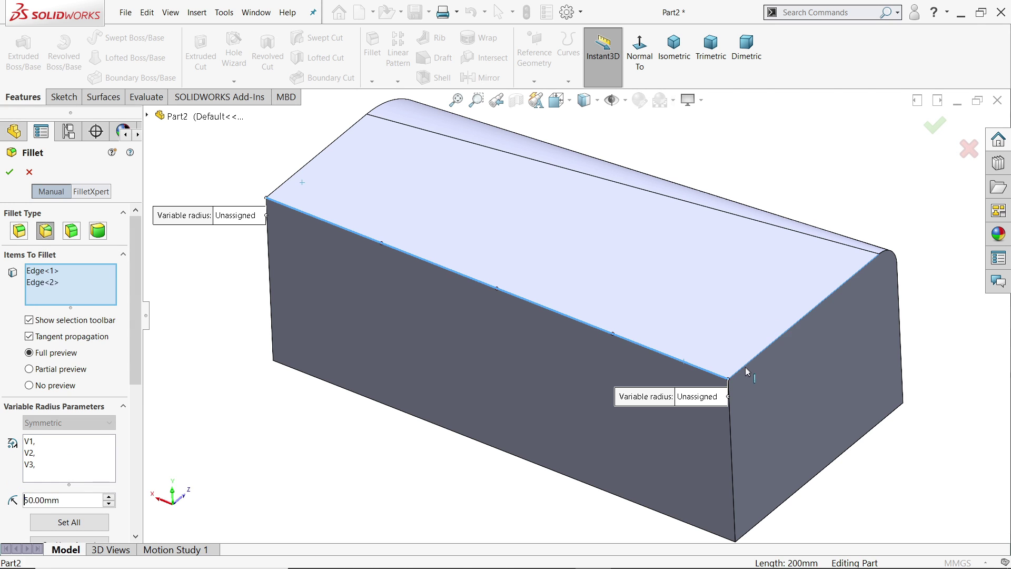
{"action": "left_click", "coordinate": [729, 415]}
{"action": "scroll", "coordinate": [753, 432], "scroll_direction": "down", "scroll_amount": 5}
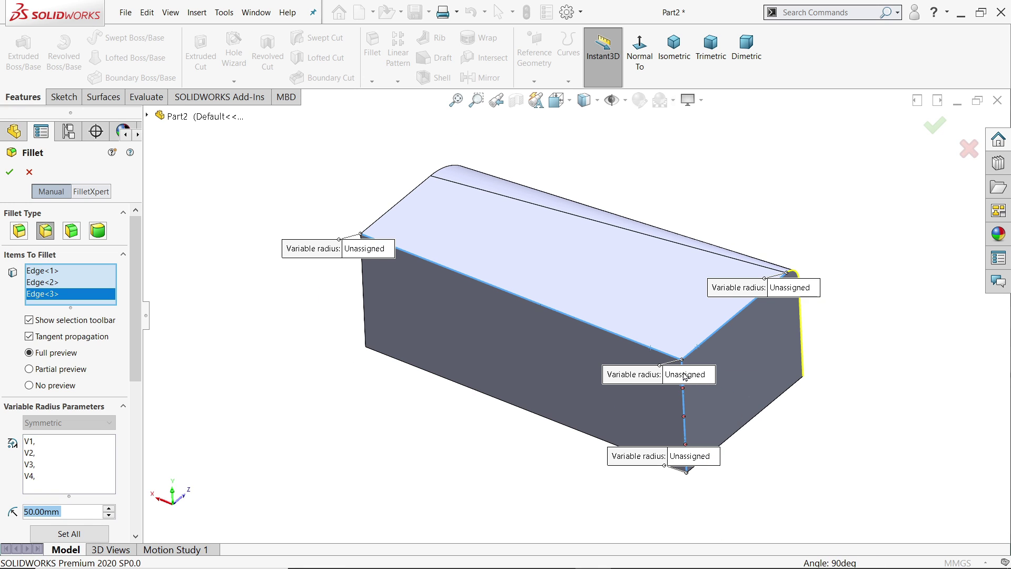
Add the corner vertex shared by the three selected edges as the setback vertex
{"action": "left_click_drag", "start_coordinate": [136, 351], "coordinate": [138, 487]}
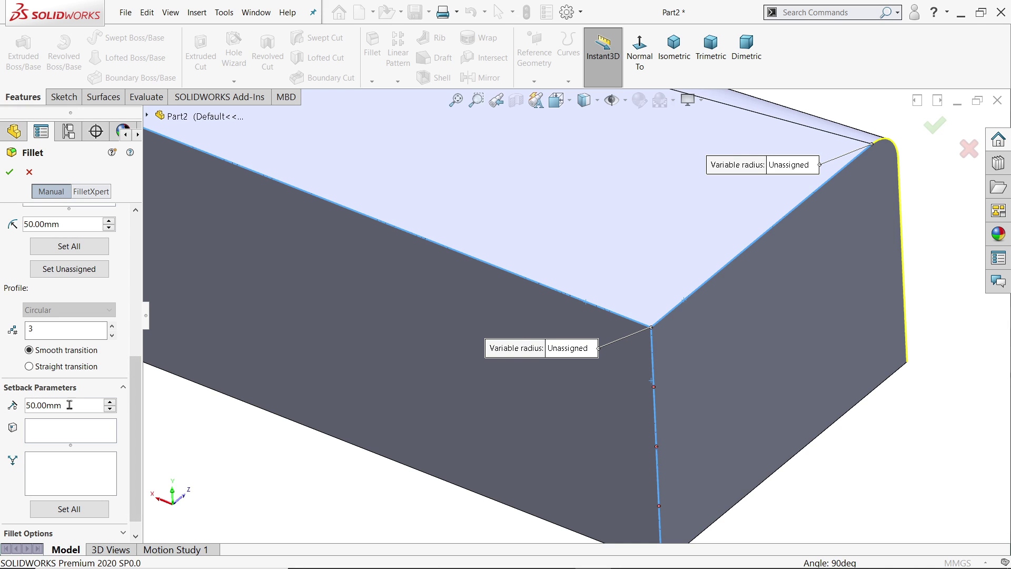
{"action": "left_click", "coordinate": [44, 433]}
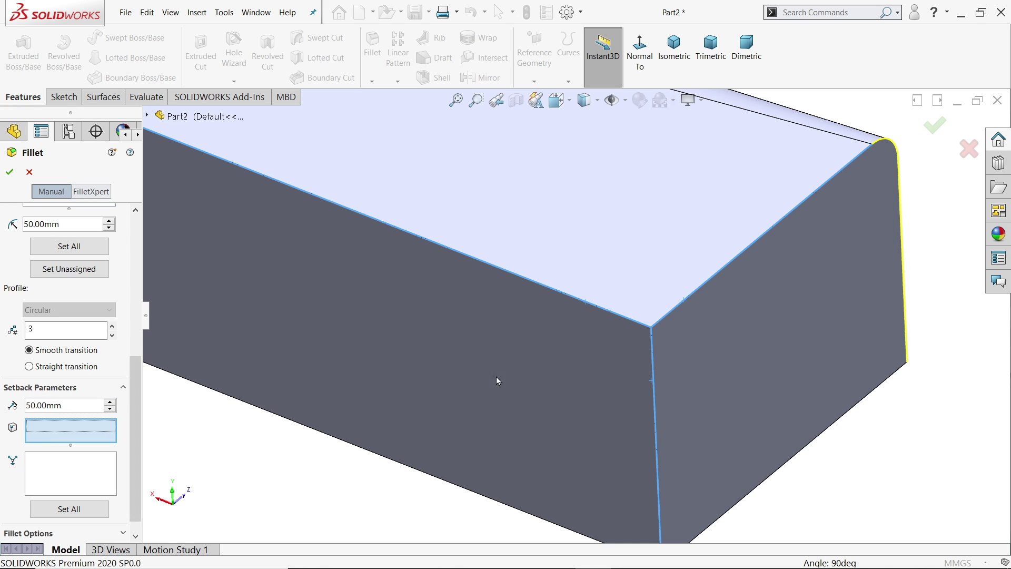
{"action": "left_click", "coordinate": [653, 329]}
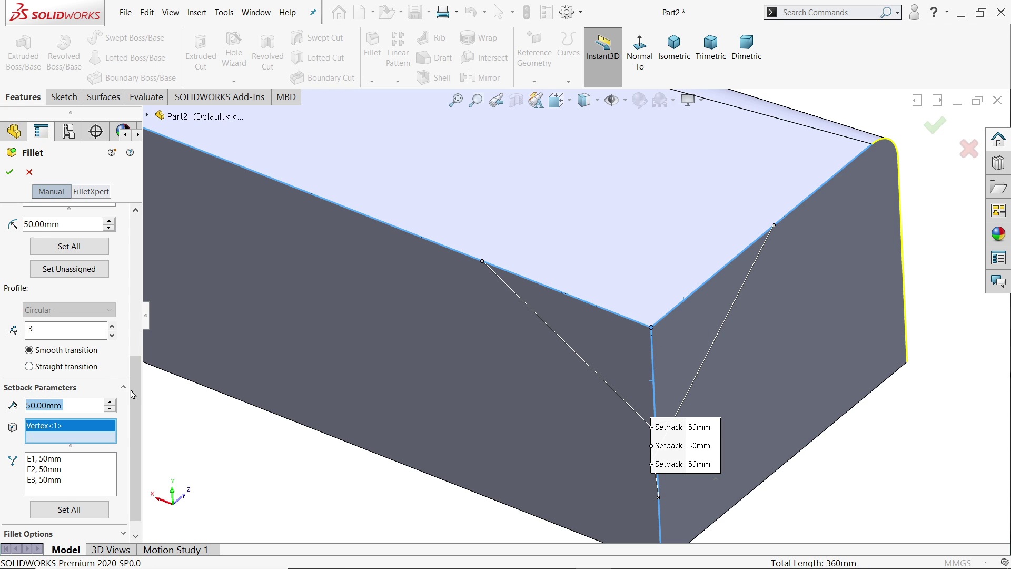
Set the variable radius of all vertices on the three selected edges to 10 mm
{"action": "left_click_drag", "start_coordinate": [133, 394], "coordinate": [140, 257]}
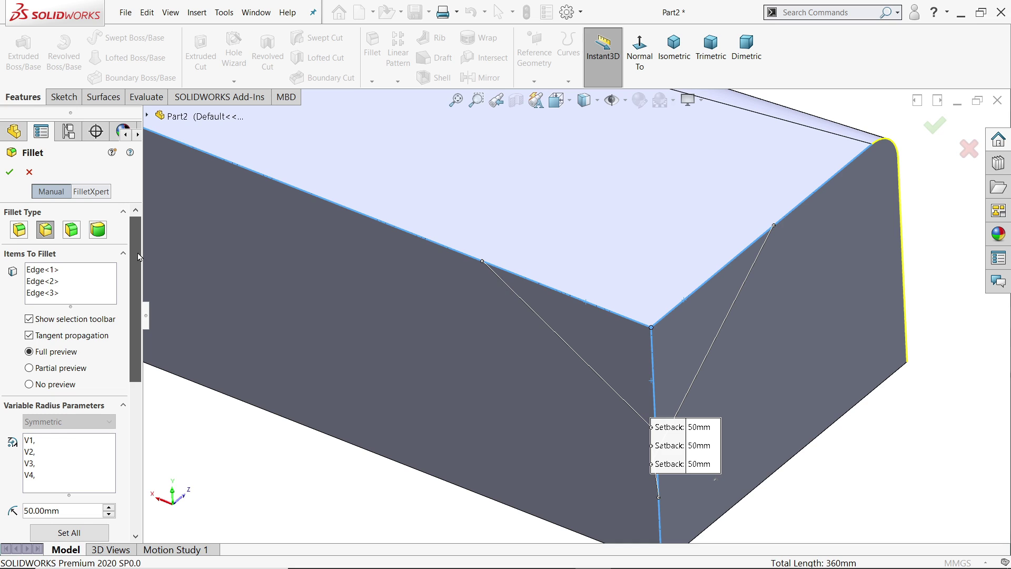
{"action": "key", "text": "f"}
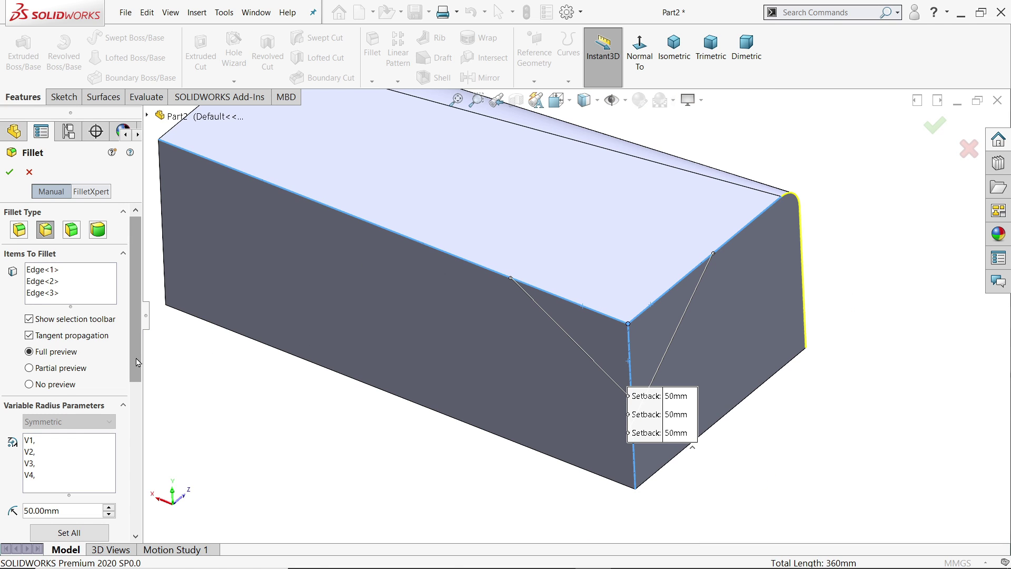
{"action": "scroll", "coordinate": [138, 362], "scroll_direction": "down", "scroll_amount": 5}
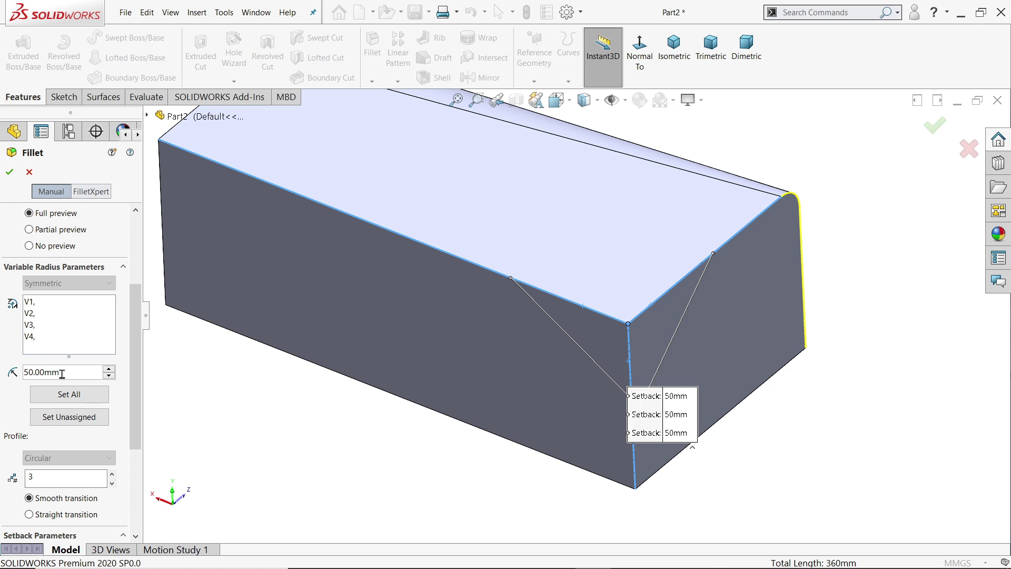
{"action": "left_click_drag", "start_coordinate": [62, 374], "coordinate": [3, 368]}
{"action": "type", "text": "10"}
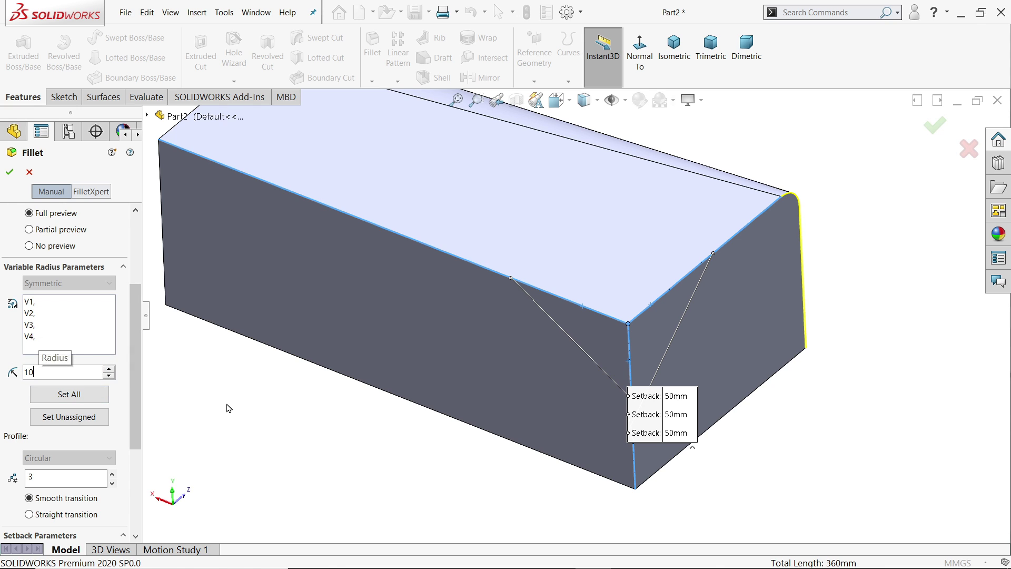
{"action": "key", "text": "Return"}
{"action": "left_click", "coordinate": [70, 399]}
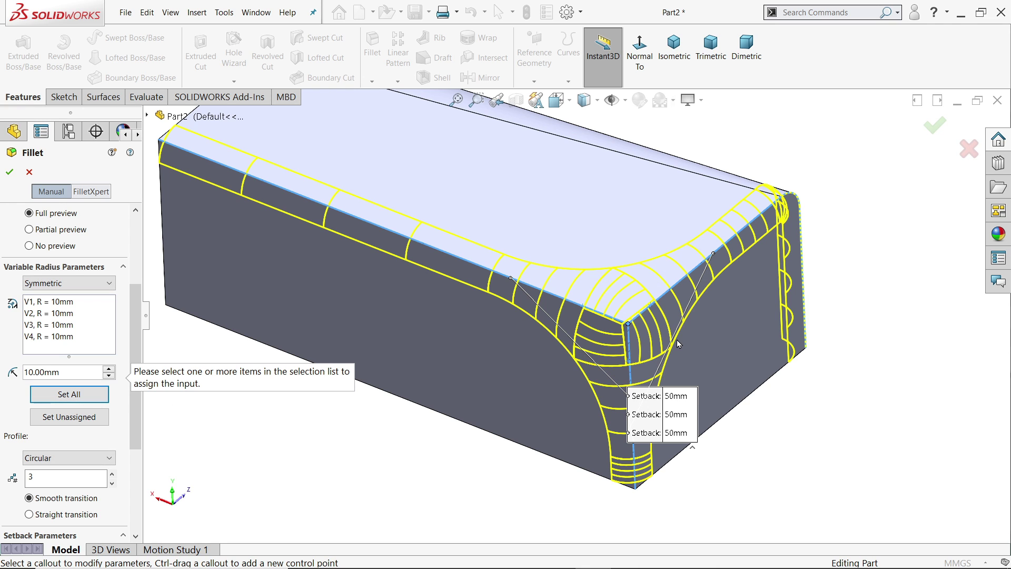
Set the setback distance of E1, the long top edge at the corner vertex, to 10 mm
{"action": "scroll", "coordinate": [648, 329], "scroll_direction": "down", "scroll_amount": 2}
{"action": "scroll", "coordinate": [592, 334], "scroll_direction": "down", "scroll_amount": 2}
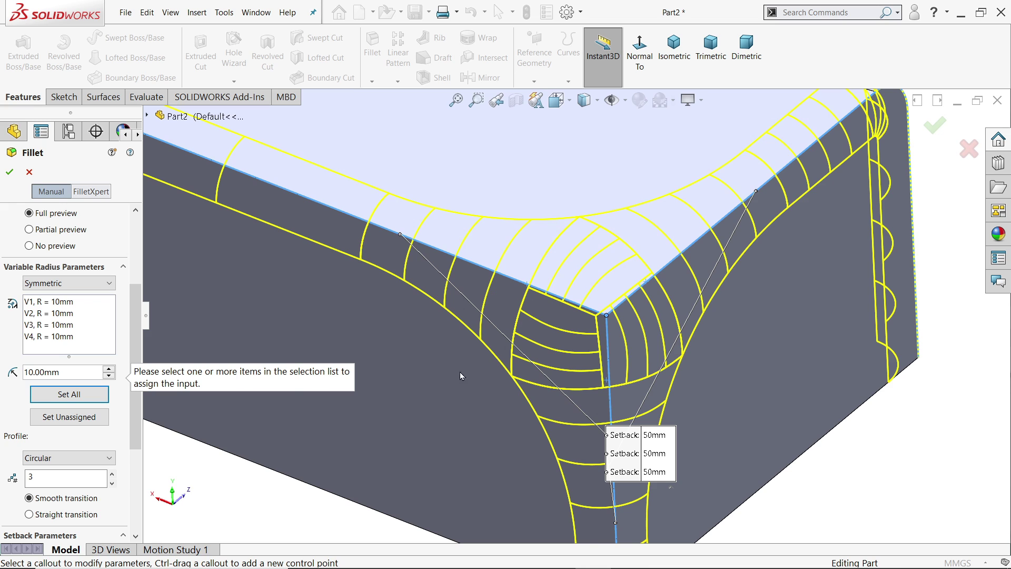
{"action": "scroll", "coordinate": [460, 376], "scroll_direction": "up", "scroll_amount": 3}
{"action": "scroll", "coordinate": [577, 374], "scroll_direction": "down", "scroll_amount": 1}
{"action": "scroll", "coordinate": [699, 358], "scroll_direction": "down", "scroll_amount": 1}
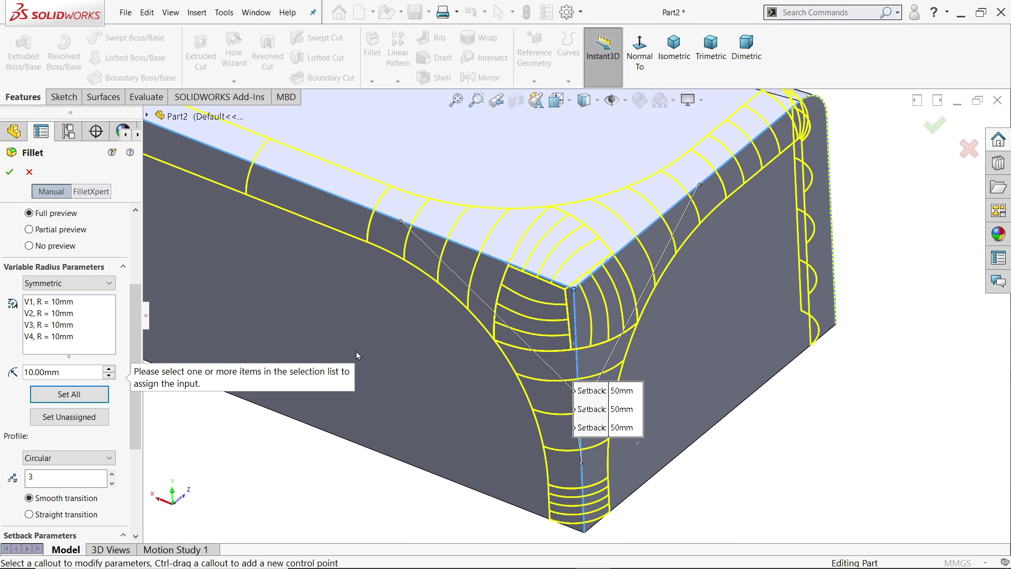
{"action": "scroll", "coordinate": [58, 464], "scroll_direction": "down", "scroll_amount": 5}
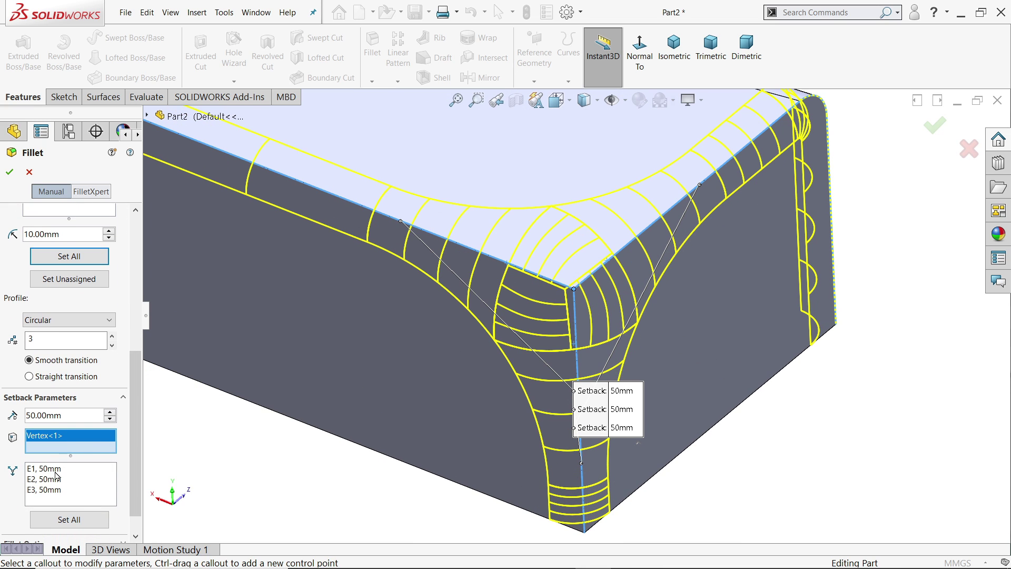
{"action": "left_click", "coordinate": [57, 470]}
{"action": "left_click", "coordinate": [53, 480]}
{"action": "left_click", "coordinate": [49, 491]}
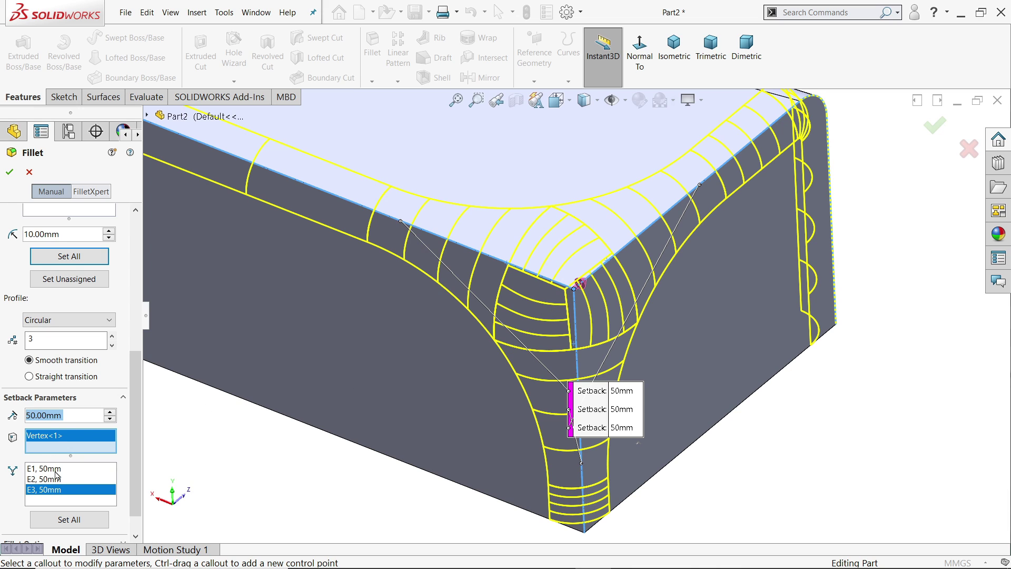
{"action": "left_click", "coordinate": [53, 470]}
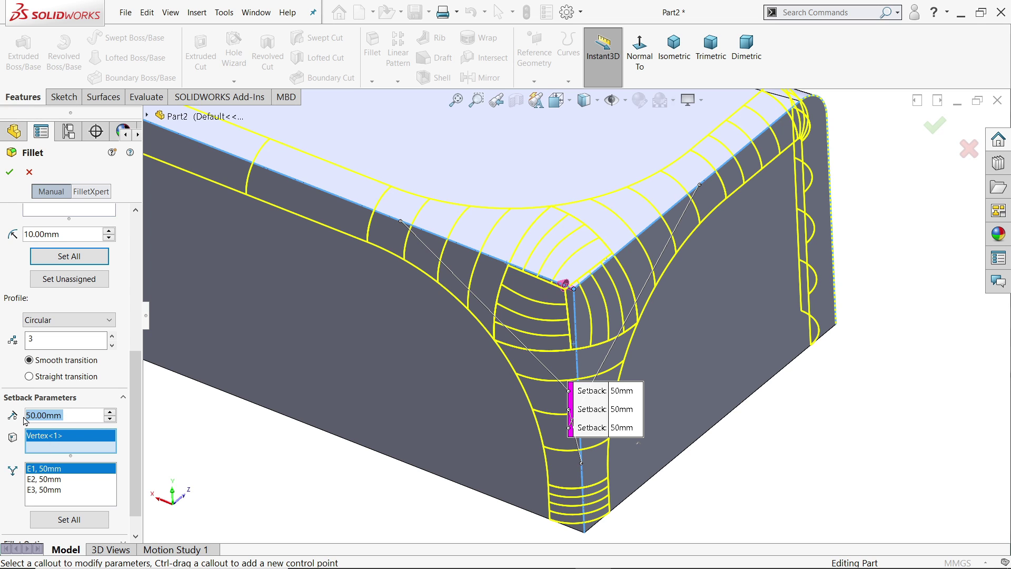
{"action": "type", "text": "10"}
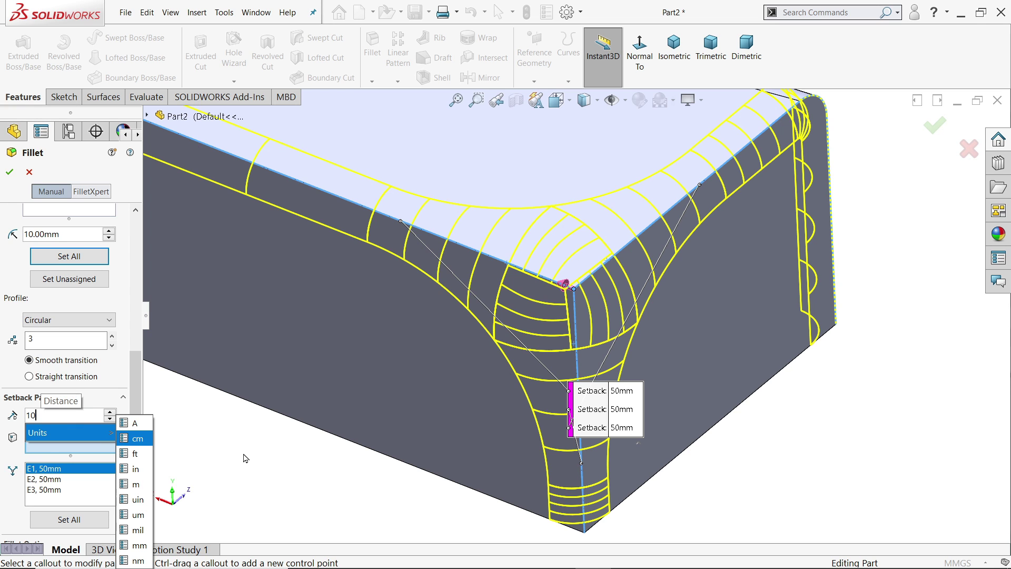
{"action": "key", "text": "Return"}
Set the setback distance of E2, the vertical edge, to 30 mm, and select the setback entry E3
{"action": "scroll", "coordinate": [560, 336], "scroll_direction": "down", "scroll_amount": 3}
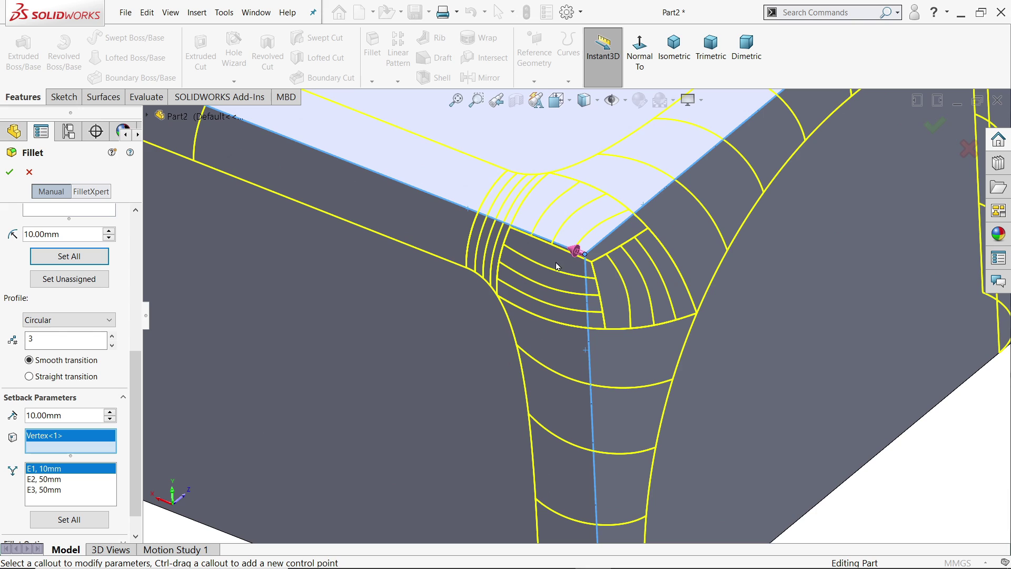
{"action": "left_click", "coordinate": [49, 479]}
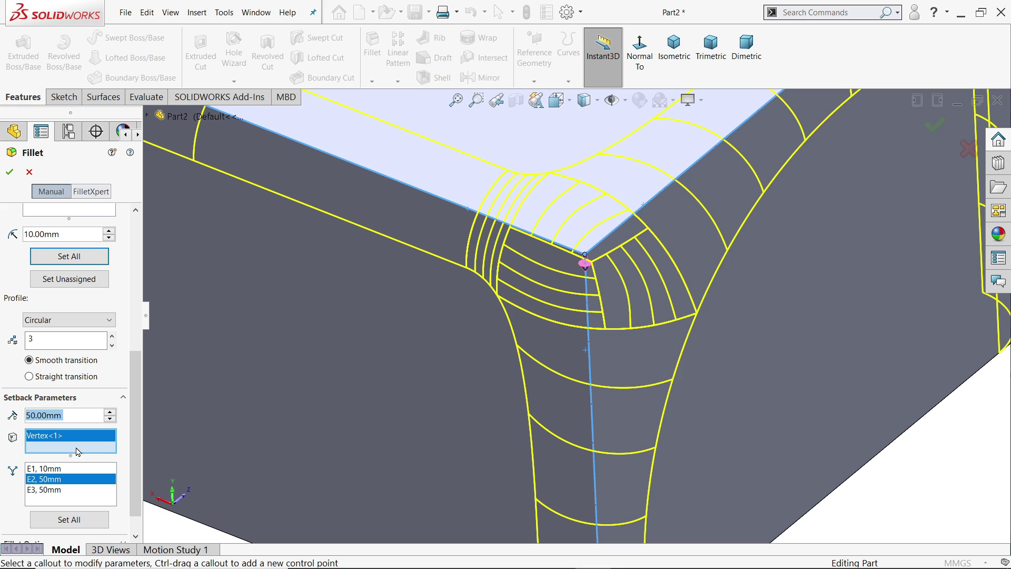
{"action": "type", "text": "30"}
{"action": "key", "text": "Return"}
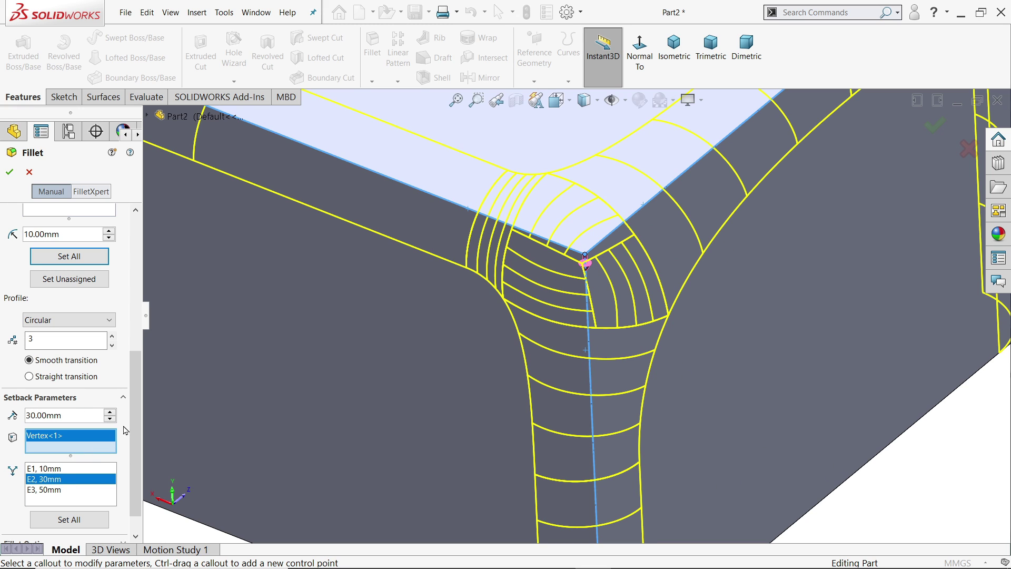
{"action": "left_click", "coordinate": [52, 491]}
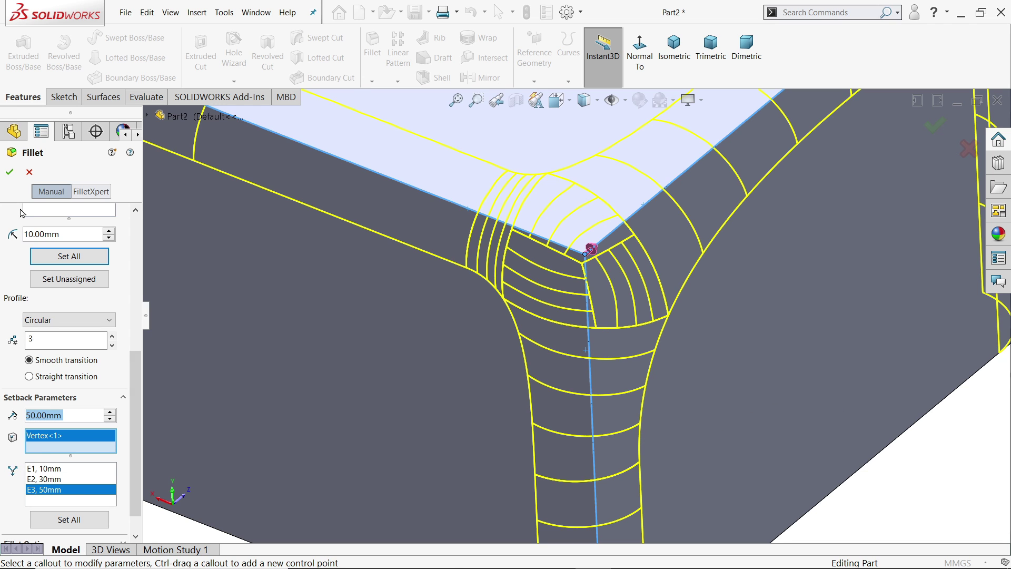
Create the variable-radius fillet with the E3 setback distance at 50 mm, and examine the blended corner of the block from different angles
{"action": "left_click", "coordinate": [9, 171]}
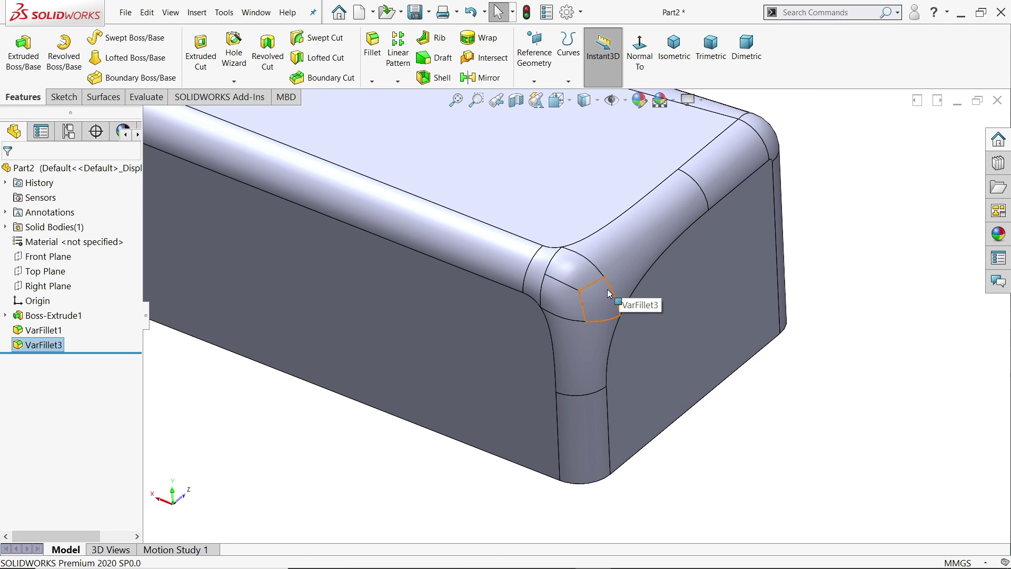
{"action": "middle_click_drag", "start_coordinate": [608, 293], "coordinate": [573, 266]}
{"action": "scroll", "coordinate": [579, 292], "scroll_direction": "up", "scroll_amount": 5}
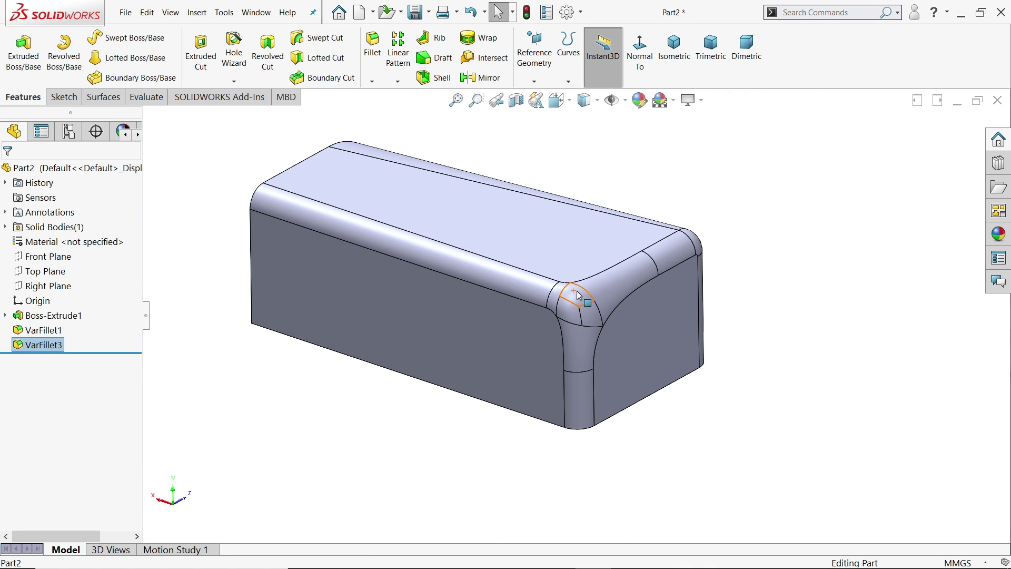
{"action": "scroll", "coordinate": [577, 300], "scroll_direction": "down", "scroll_amount": 2}
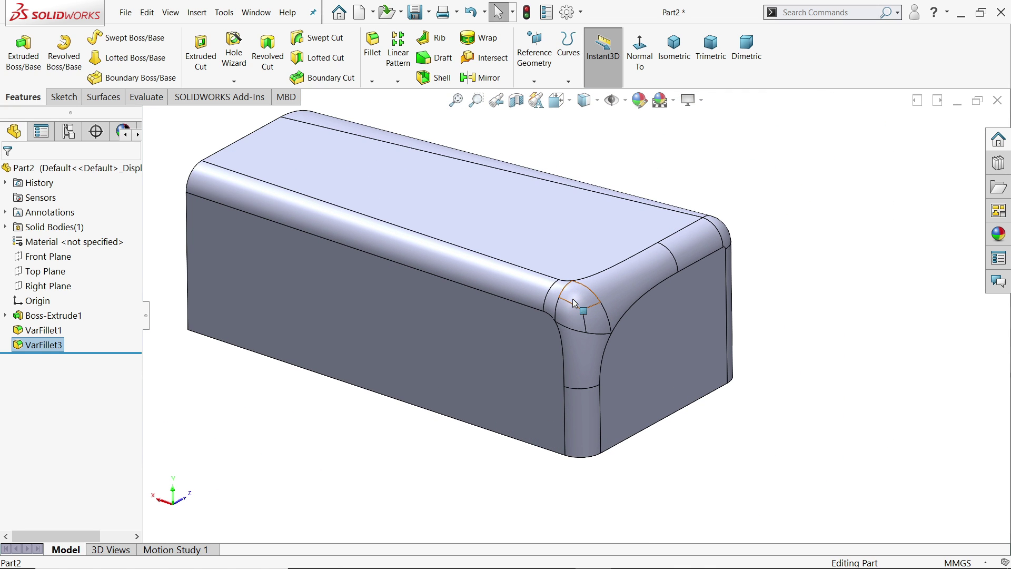
{"action": "middle_click_drag", "start_coordinate": [574, 303], "coordinate": [570, 318]}
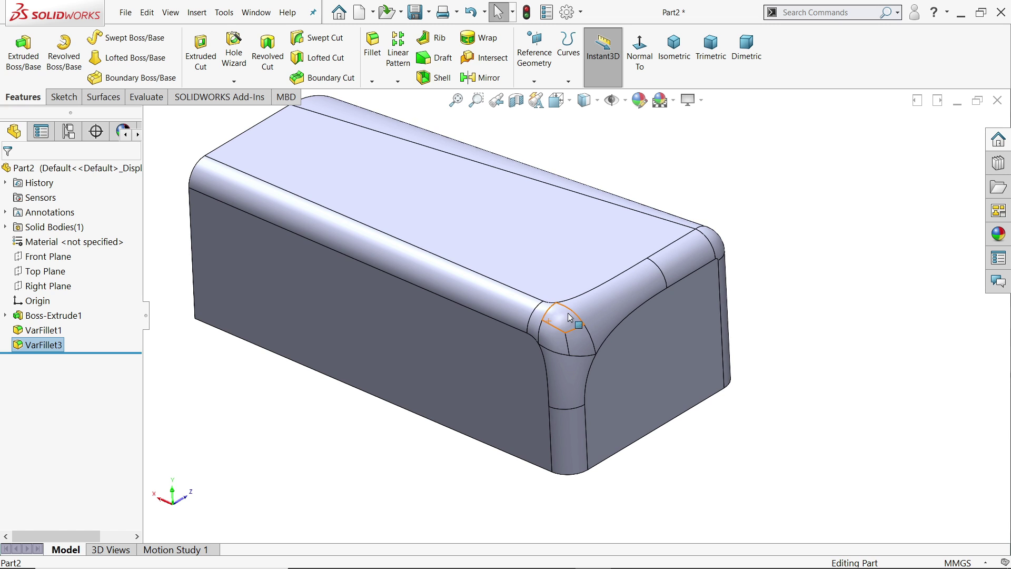
{"action": "scroll", "coordinate": [542, 316], "scroll_direction": "down", "scroll_amount": 3}
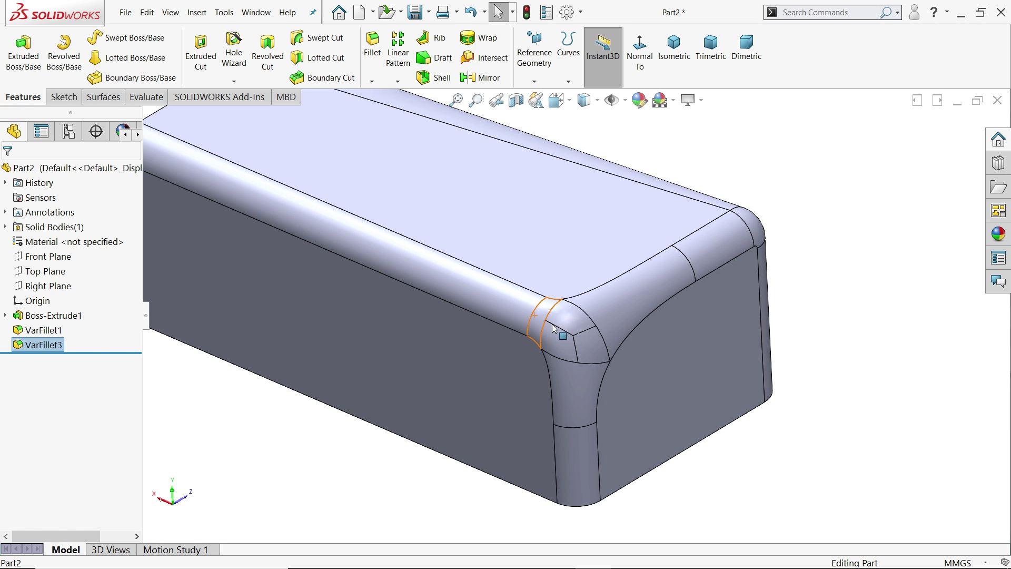
{"action": "mouse_move", "coordinate": [543, 316]}
{"action": "middle_mouse_down"}
{"action": "mouse_move", "coordinate": [498, 297]}
{"action": "mouse_move", "coordinate": [548, 296]}
{"action": "mouse_move", "coordinate": [558, 317]}
{"action": "middle_mouse_up"}
{"action": "scroll", "coordinate": [557, 312], "scroll_direction": "up", "scroll_amount": 3}
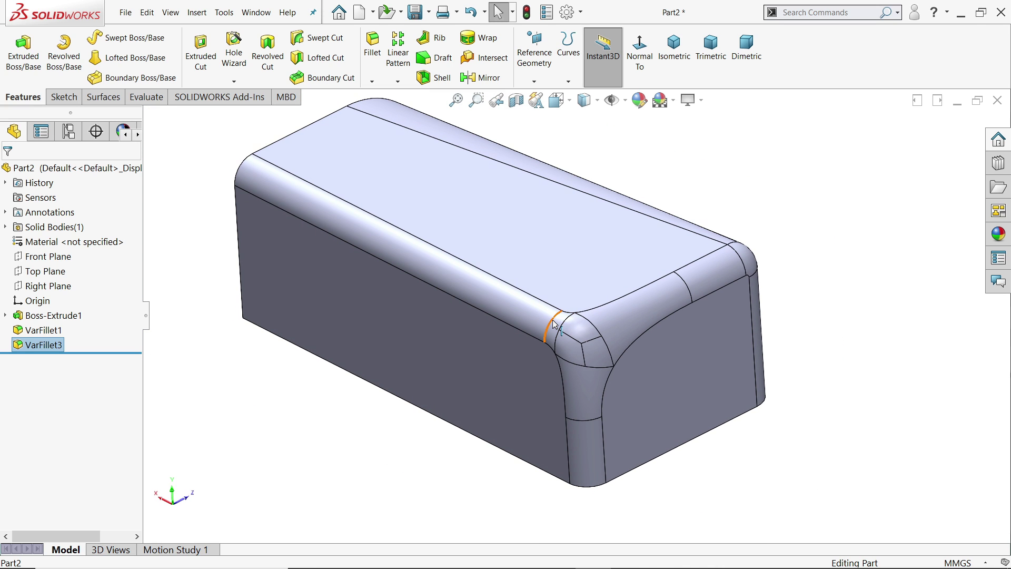